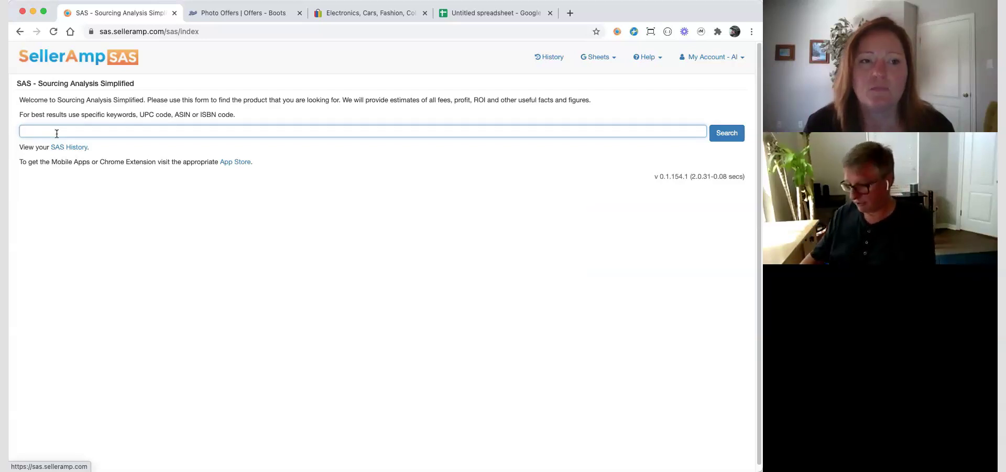
Search the product database for "lego space"
type("Lego")
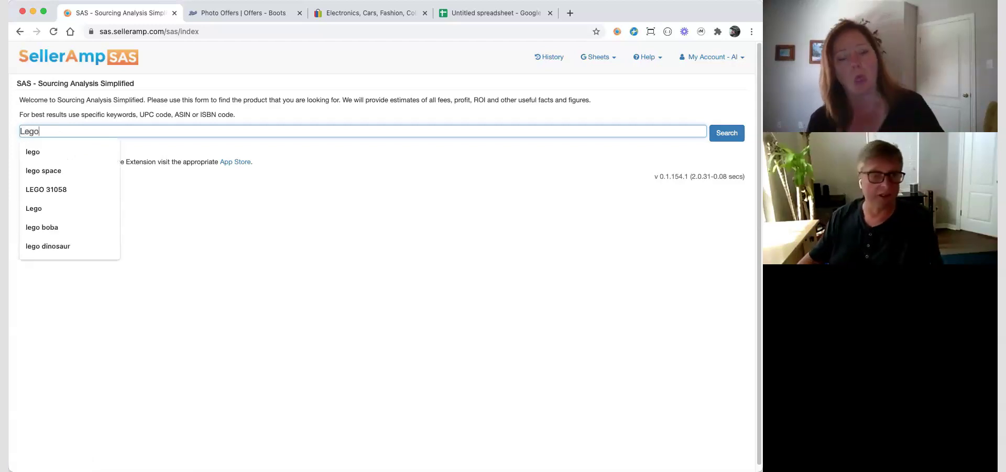
key("Down")
key("Down")
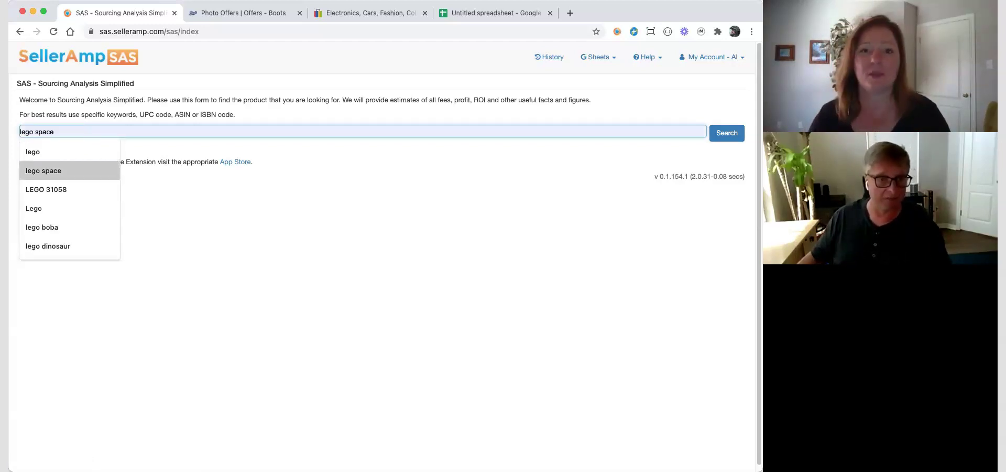
key("Return")
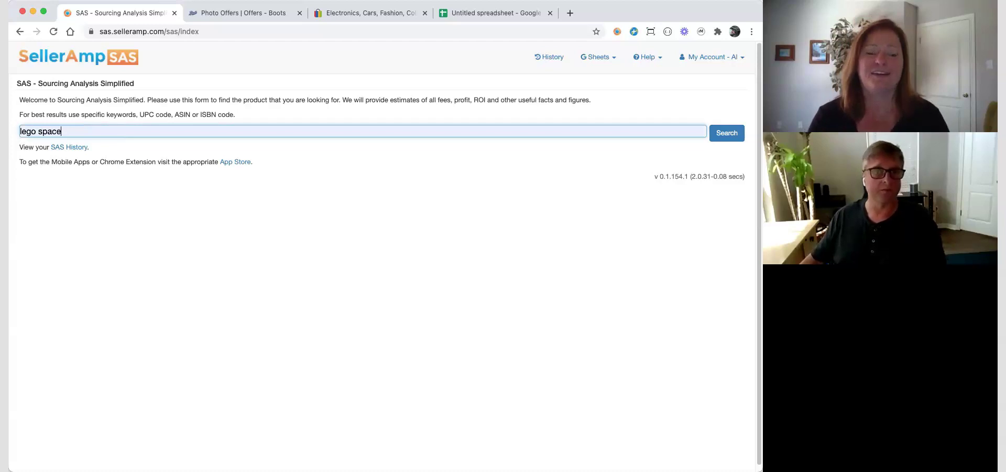
key("Return")
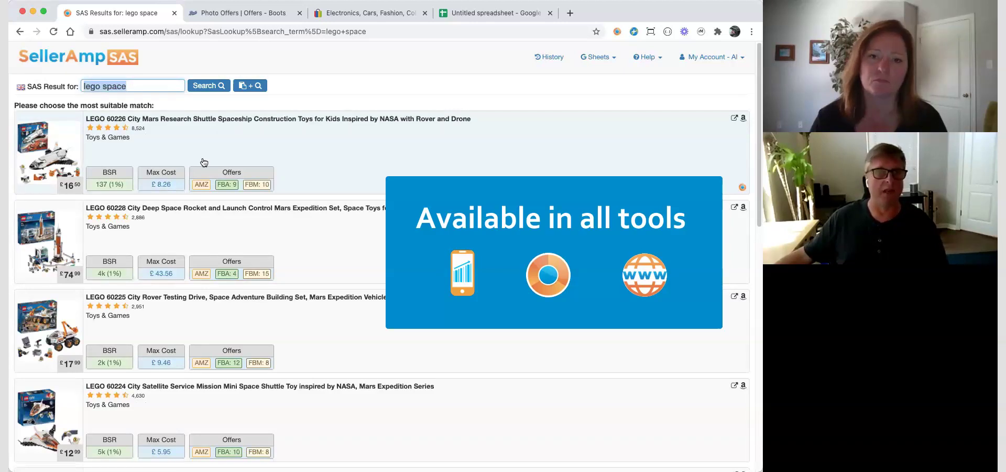
Open the analysis of the LEGO 60226 City Mars Research Shuttle from the results and review its details
scroll(348, 165, "down", 3)
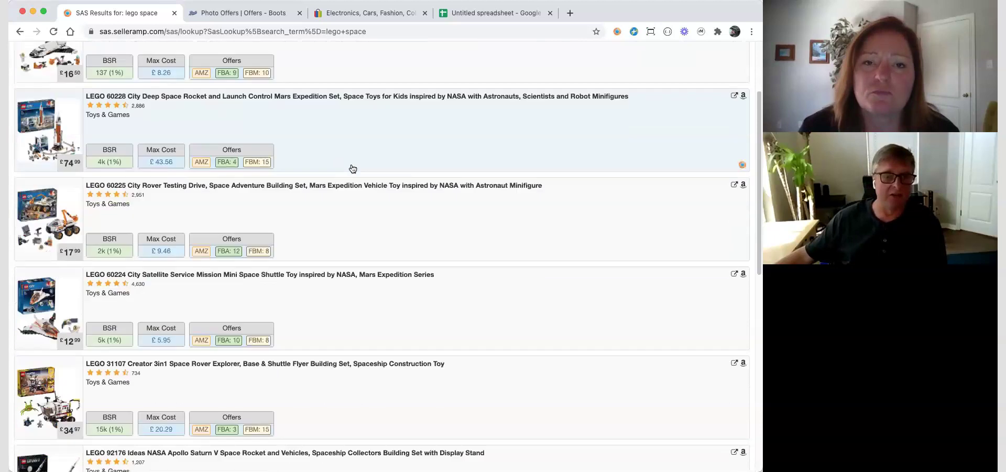
scroll(324, 183, "up", 3)
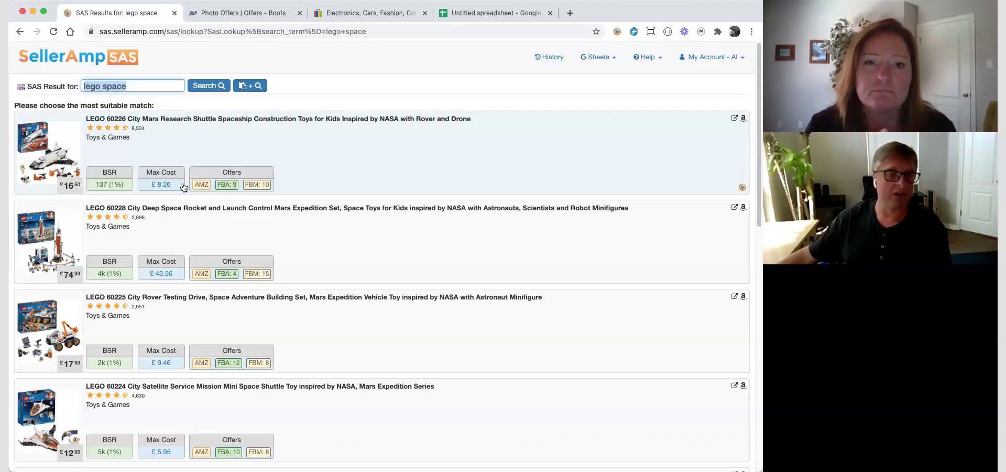
scroll(186, 168, "down", 2)
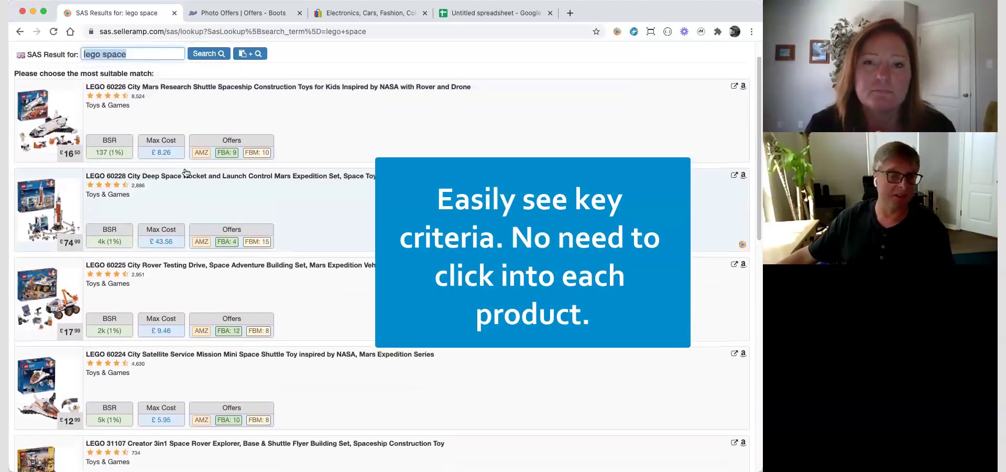
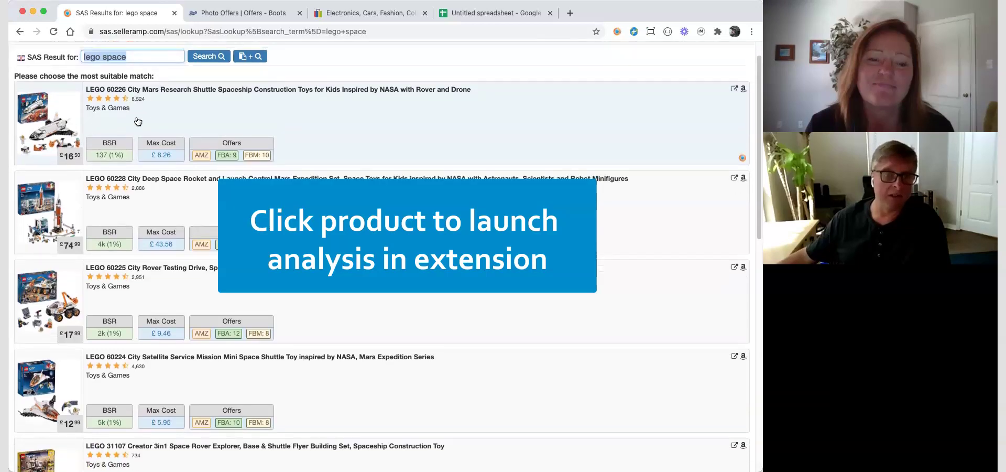
scroll(142, 121, "up", 2)
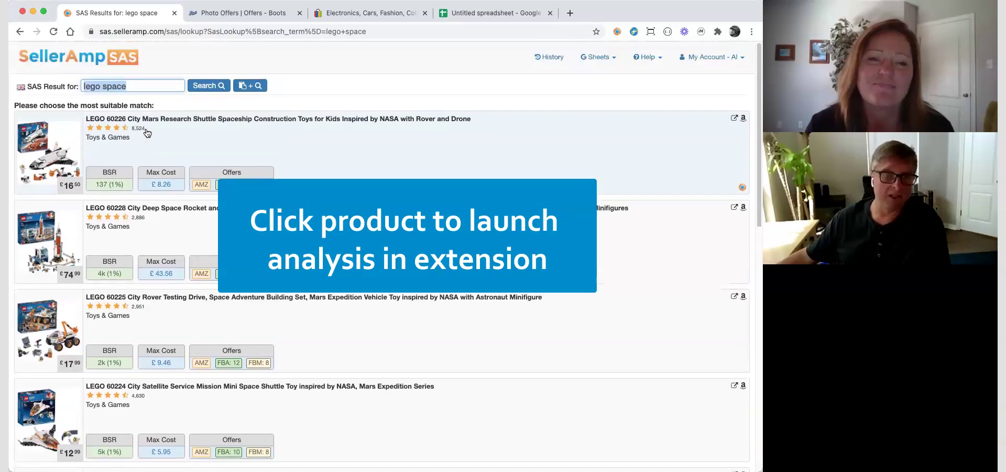
left_click(170, 157)
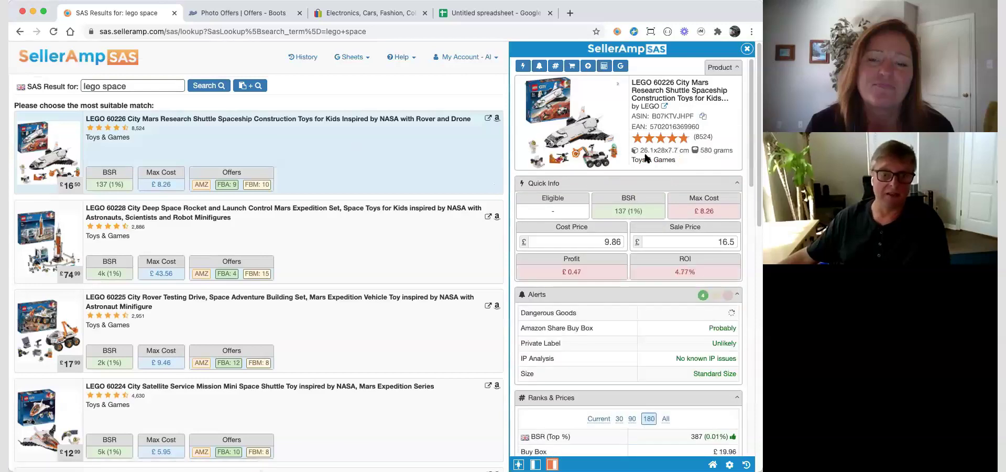
scroll(633, 155, "down", 1)
scroll(634, 156, "down", 10)
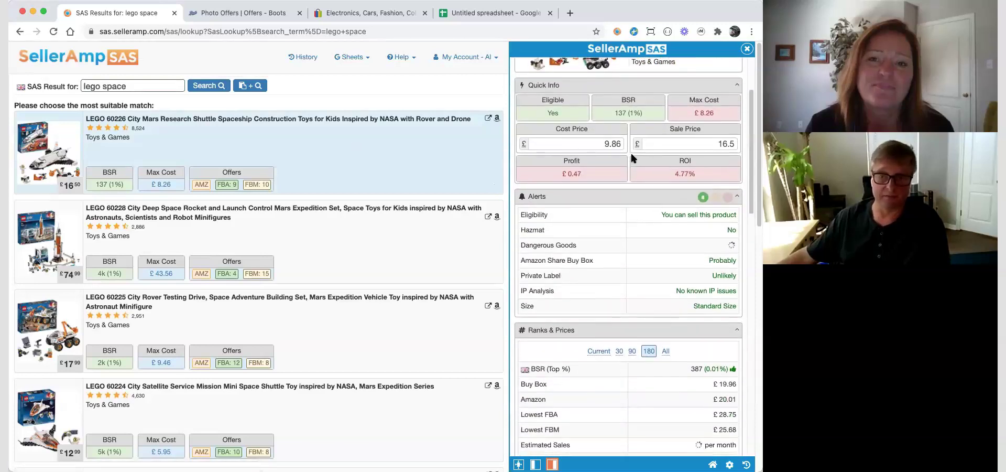
scroll(632, 169, "up", 10)
Open the analysis of the LEGO 60224 City Satellite Service Mission Mini Space Shuttle, then of the LEGO 31107 Creator 3in1 Space Rover Explorer
scroll(241, 188, "down", 3)
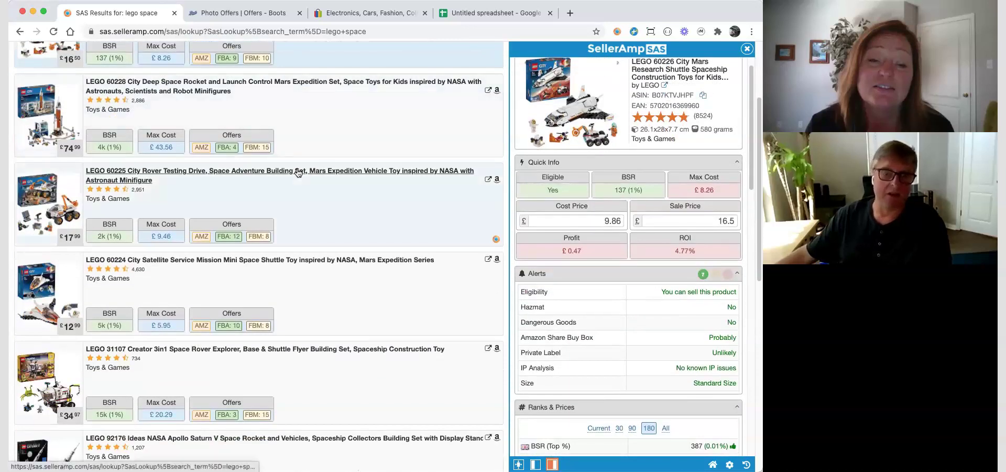
scroll(301, 173, "down", 4)
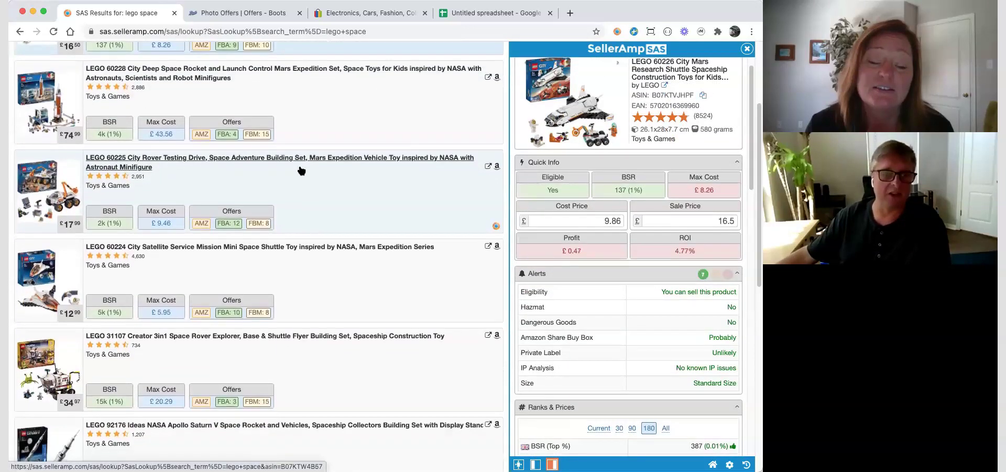
left_click(265, 189)
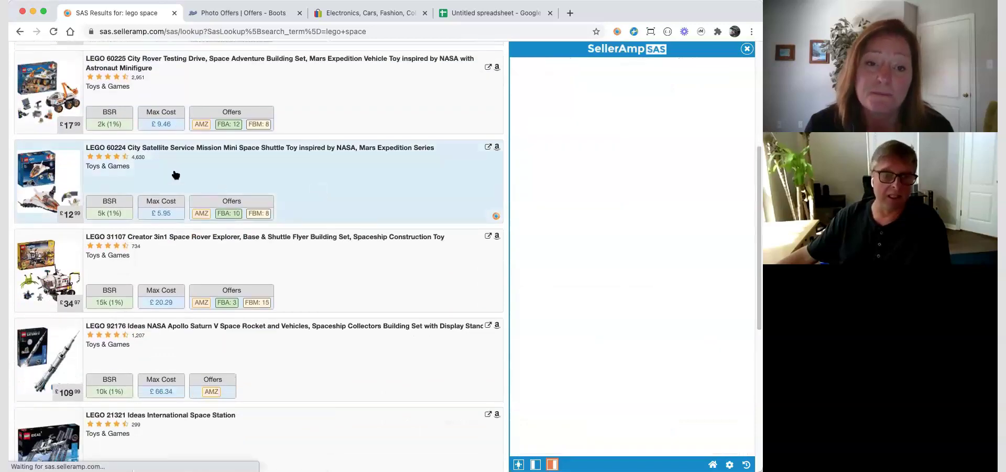
scroll(276, 176, "down", 4)
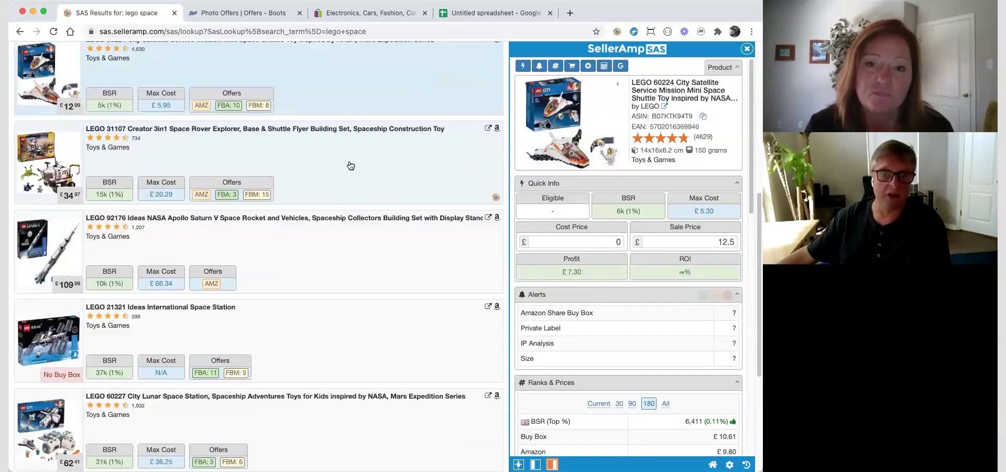
left_click(341, 181)
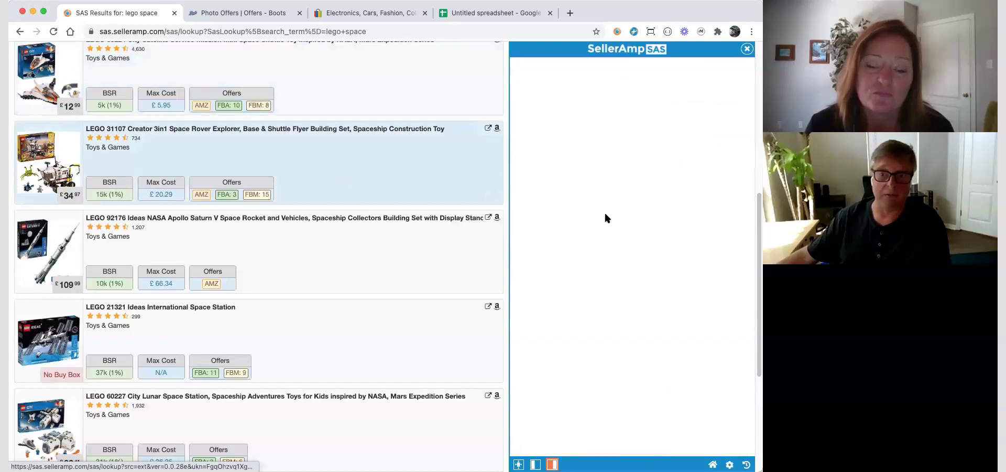
Show the analysis of the LEGO 60227 City Lunar Space Station from further down the results
scroll(212, 181, "down", 8)
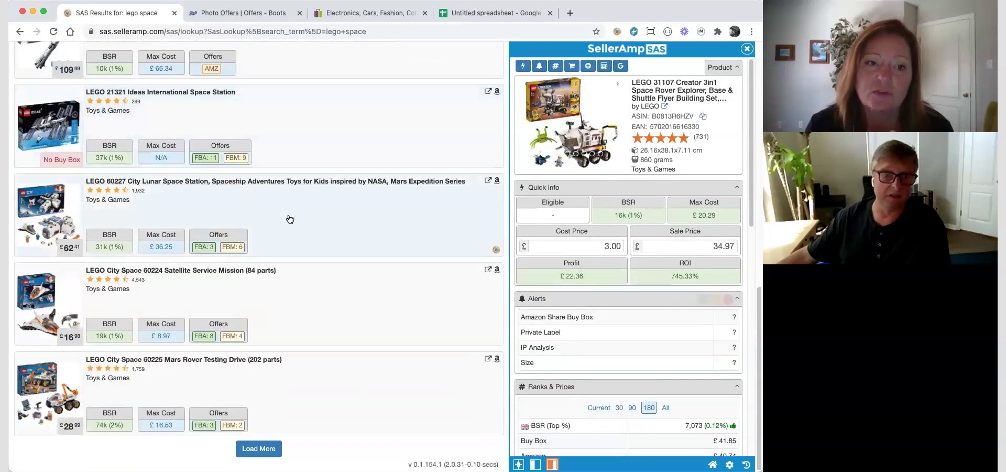
left_click(337, 181)
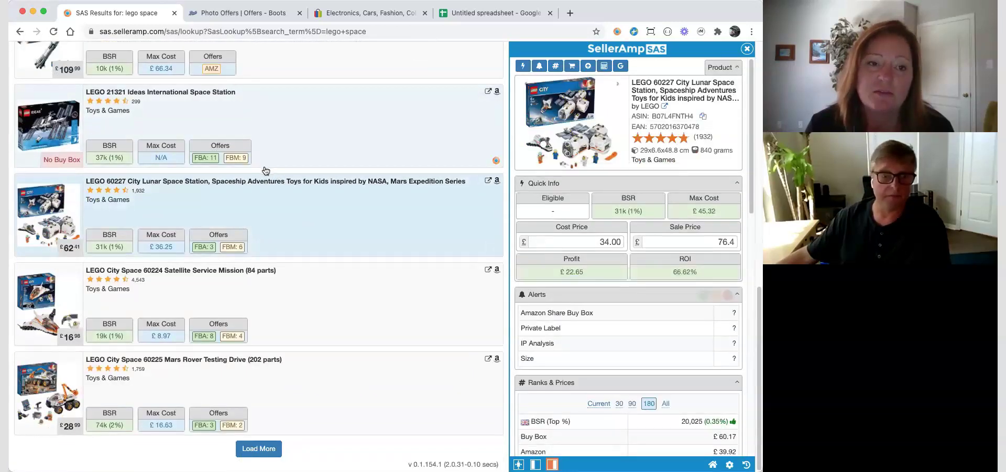
scroll(288, 195, "up", 2)
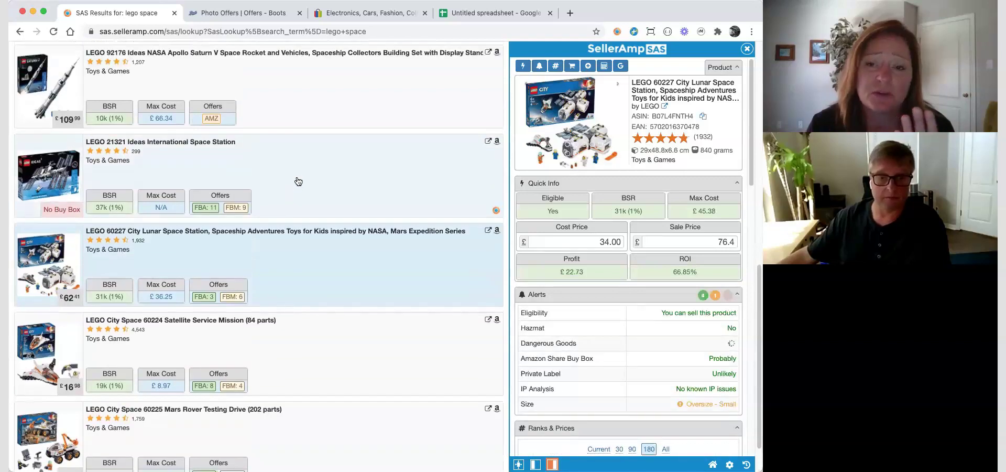
scroll(298, 181, "down", 2)
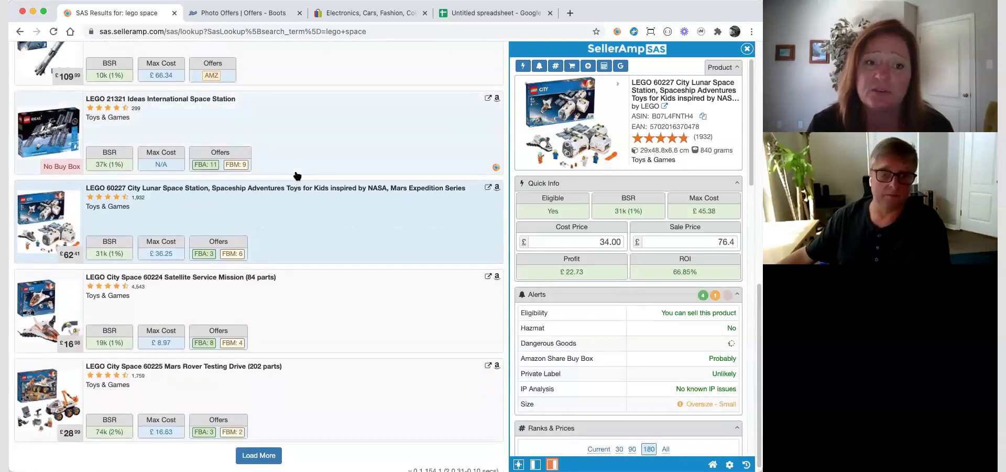
scroll(292, 166, "down", 1)
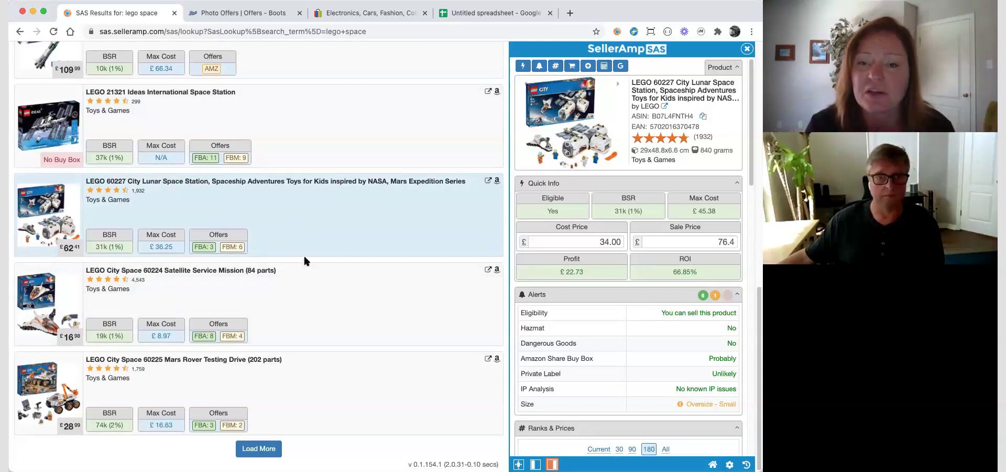
Show the analysis of the LEGO City Space 60224 Satellite Service Mission (84 parts)
left_click(293, 306)
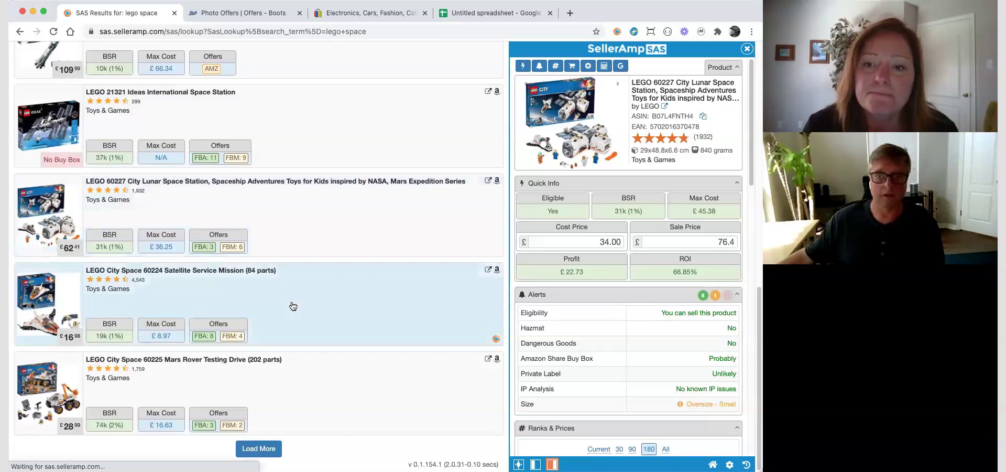
scroll(294, 272, "up", 7)
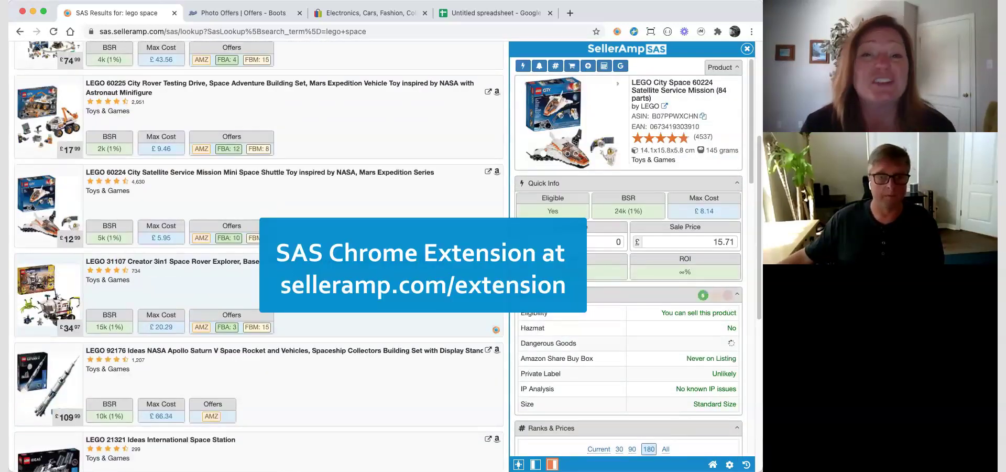
scroll(259, 257, "up", 5)
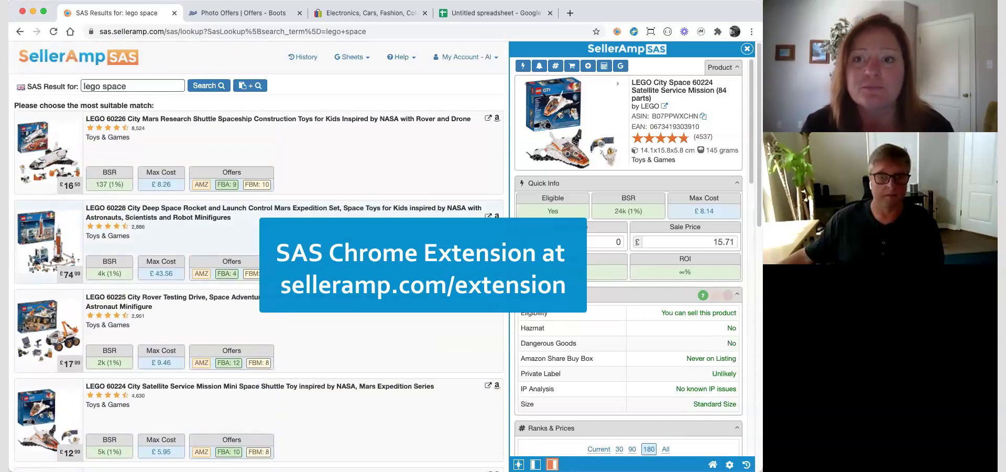
Load two more batches of products at the end of the results list and look through them
scroll(292, 297, "down", 6)
scroll(291, 297, "down", 5)
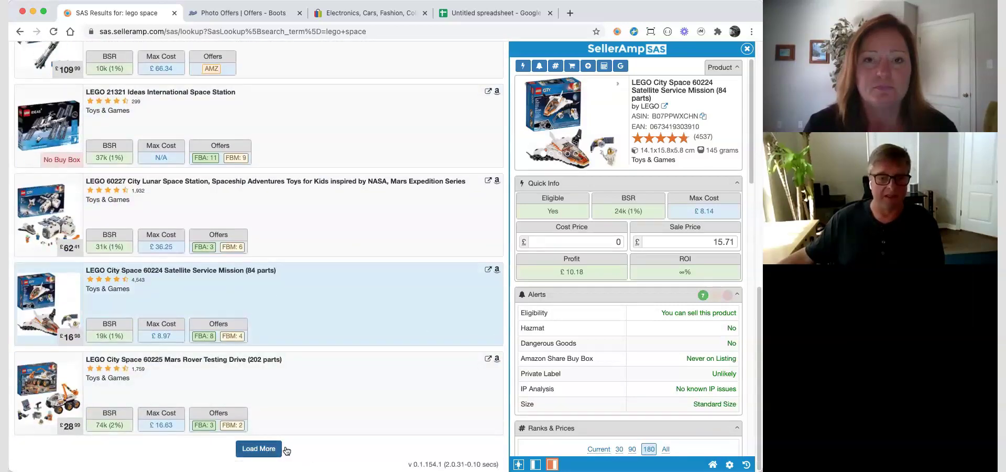
left_click(265, 449)
scroll(350, 389, "down", 6)
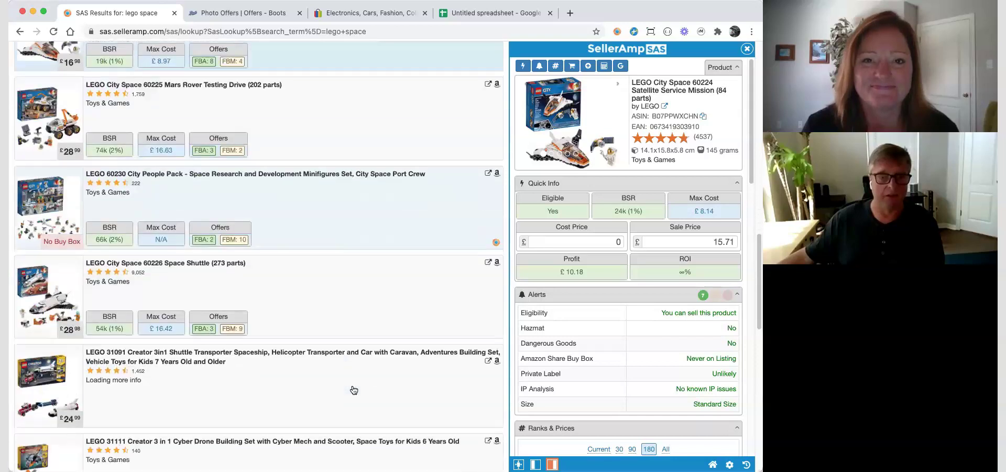
scroll(352, 392, "down", 10)
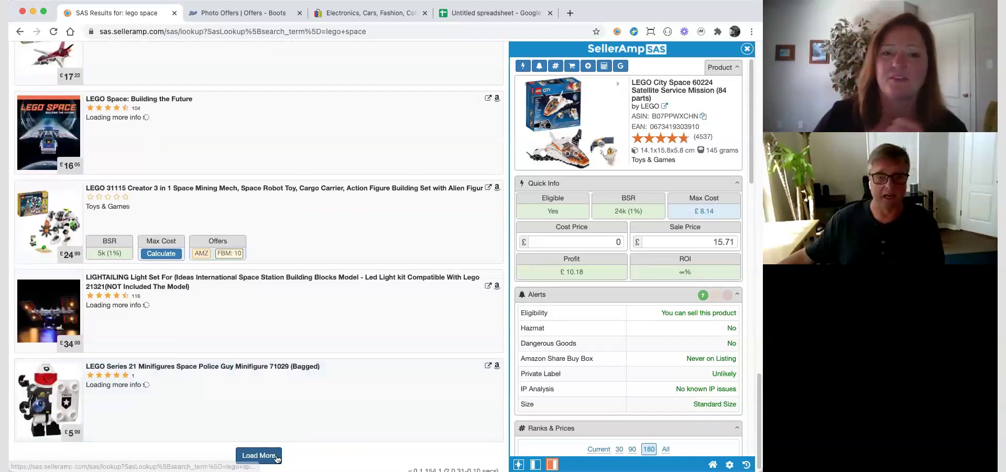
left_click(276, 457)
scroll(306, 434, "down", 3)
scroll(308, 436, "down", 10)
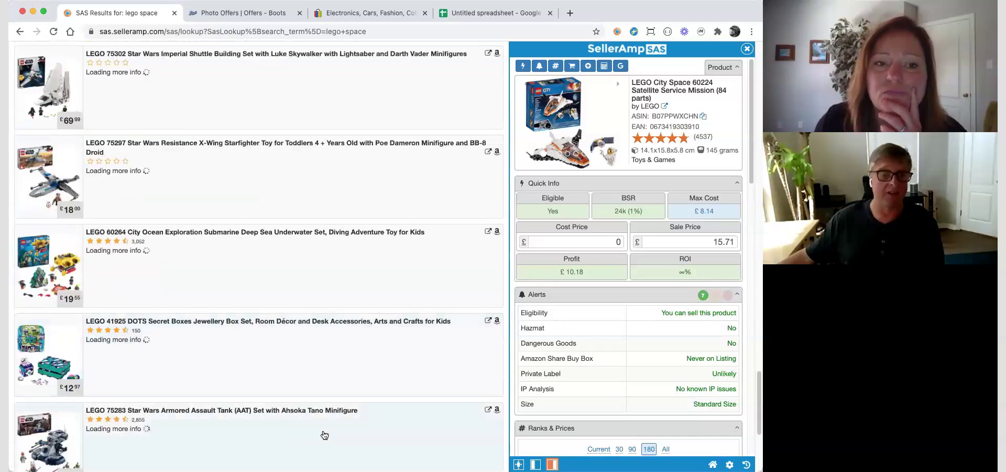
scroll(324, 435, "up", 10)
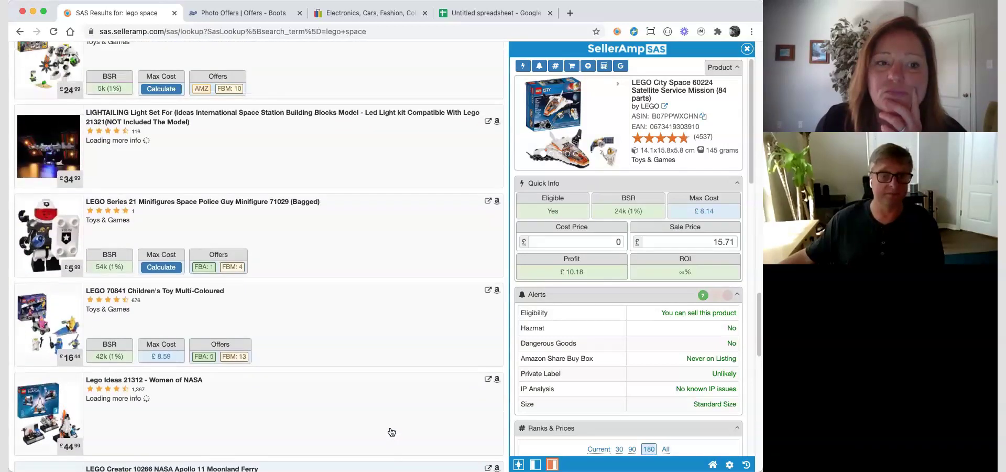
Calculate the max cost for the book LEGO Space: Building the Future
scroll(392, 432, "up", 8)
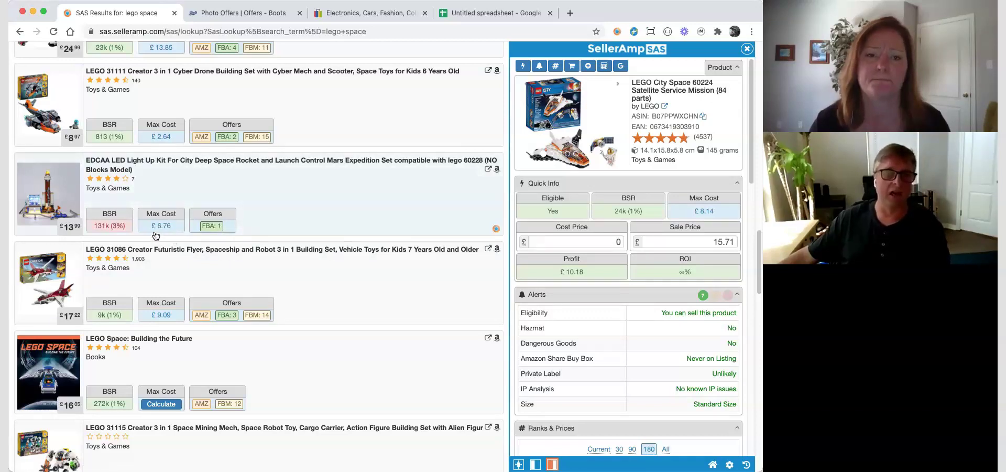
scroll(155, 235, "down", 4)
scroll(159, 251, "up", 1)
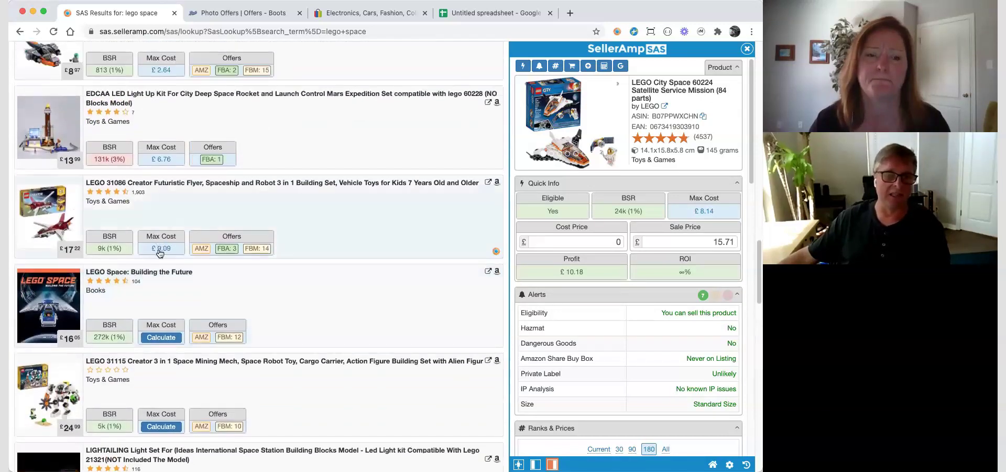
left_click(161, 338)
scroll(321, 330, "down", 7)
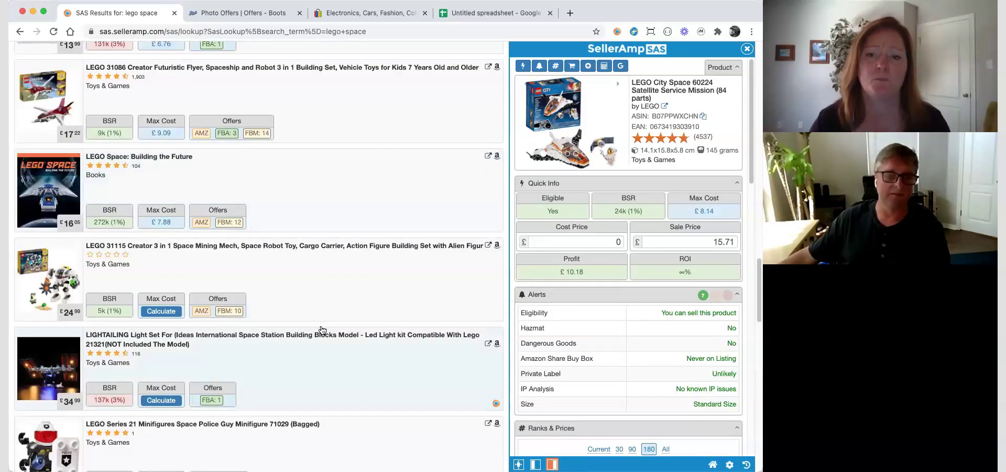
scroll(313, 330, "up", 10)
scroll(314, 330, "up", 3)
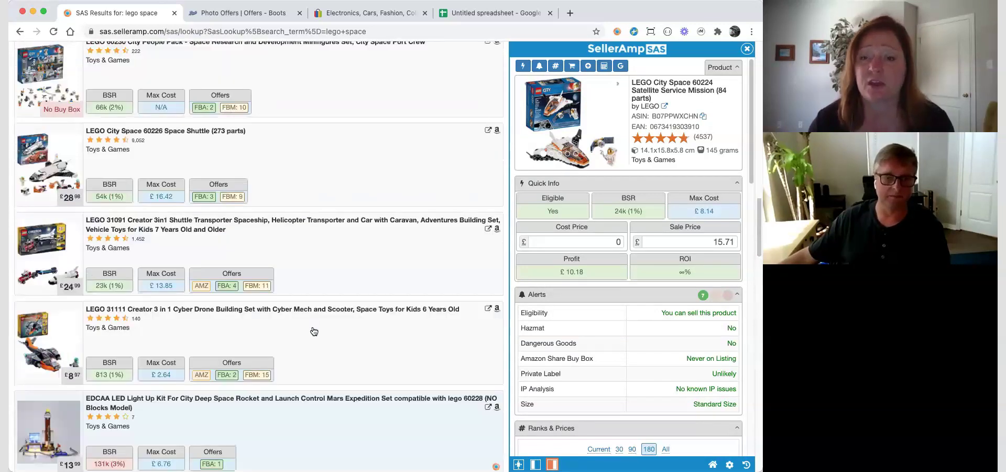
scroll(313, 330, "up", 6)
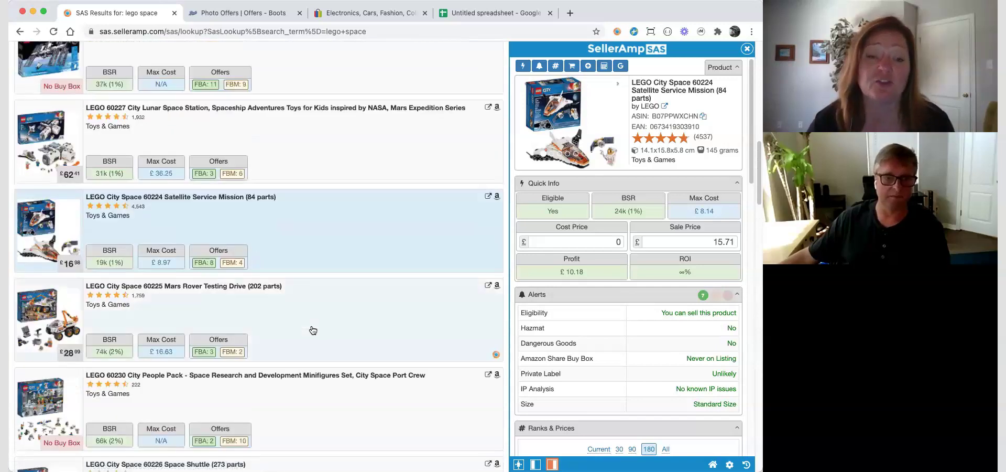
scroll(363, 315, "up", 1)
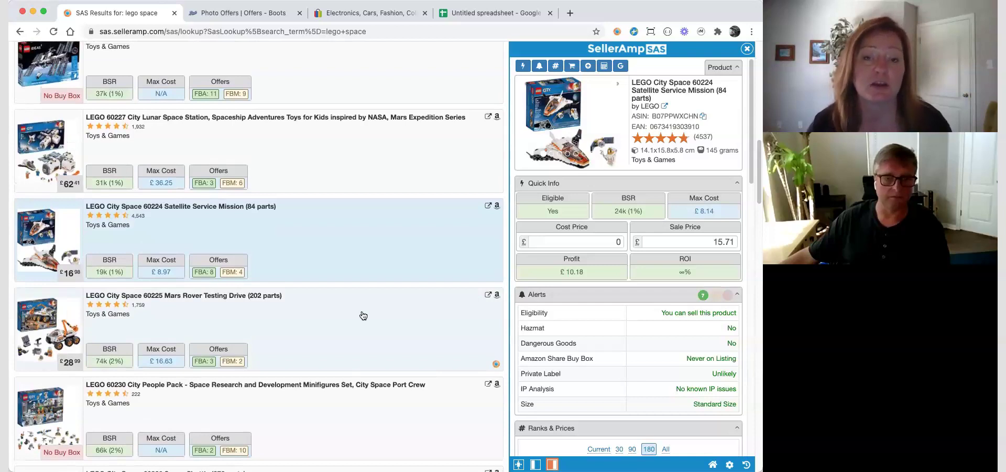
Replace the current search term with "paddle pools" and run the search in the main results page
scroll(363, 315, "up", 15)
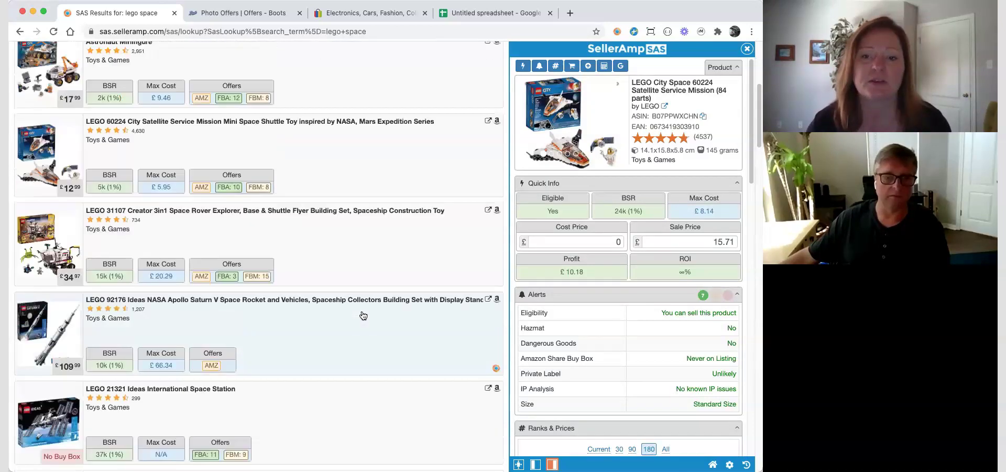
scroll(363, 315, "up", 4)
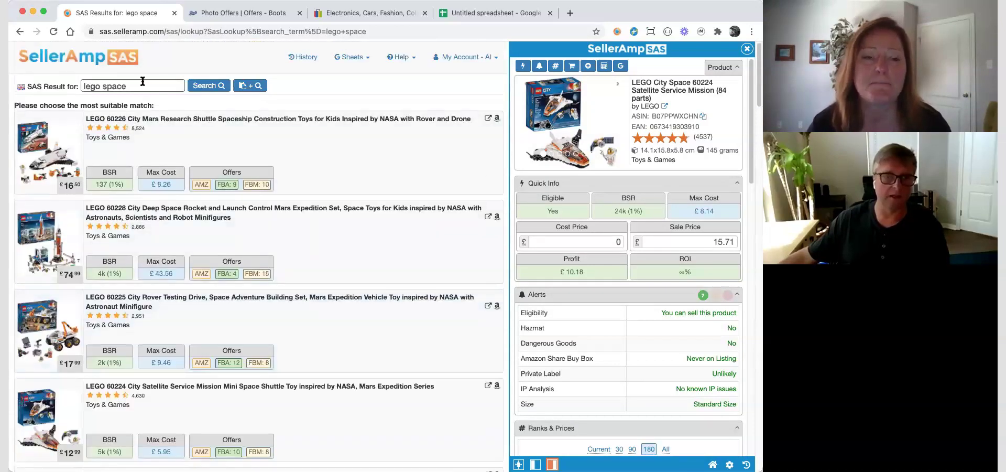
triple_click(148, 85)
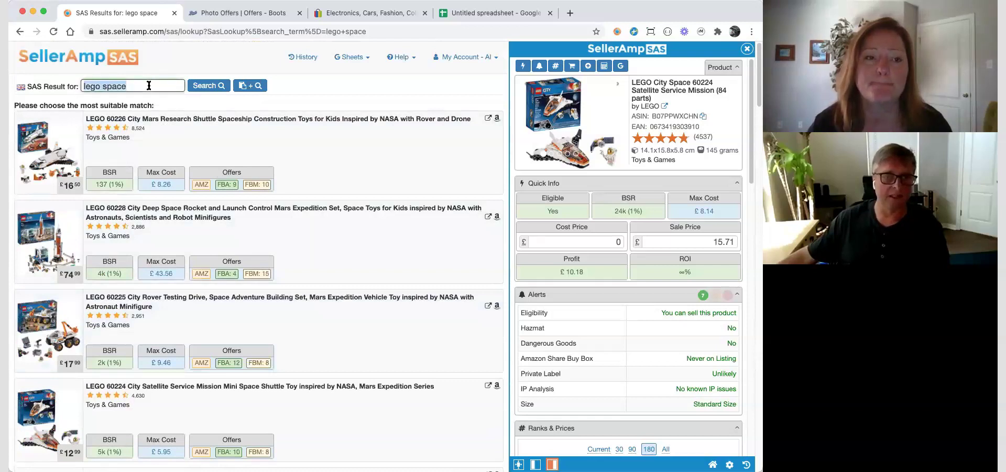
type("paddle")
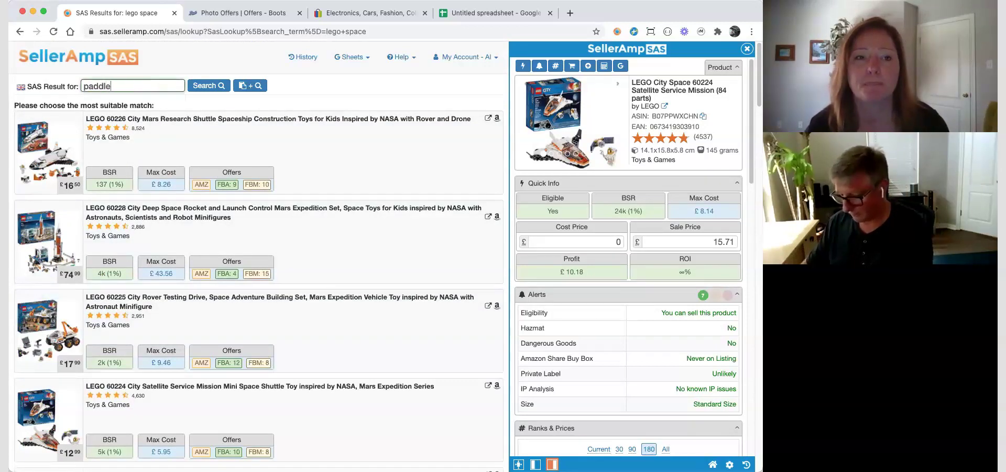
type(" pools")
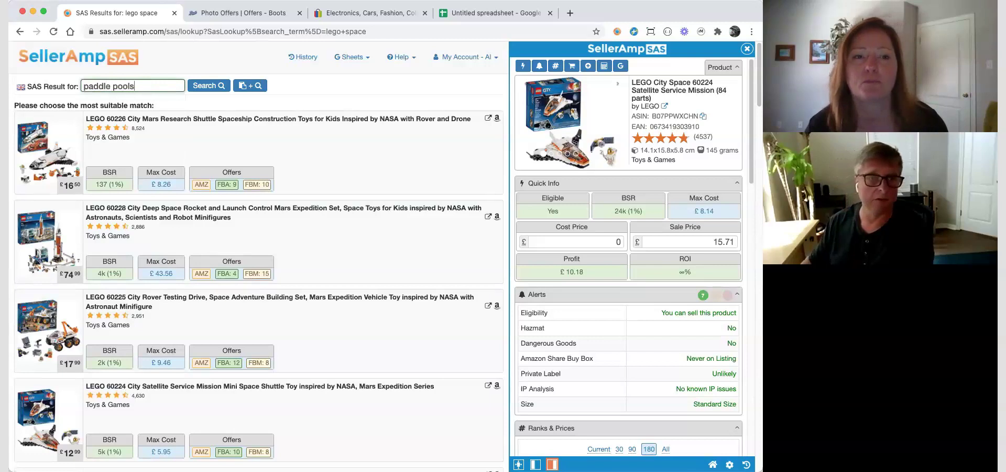
key("Return")
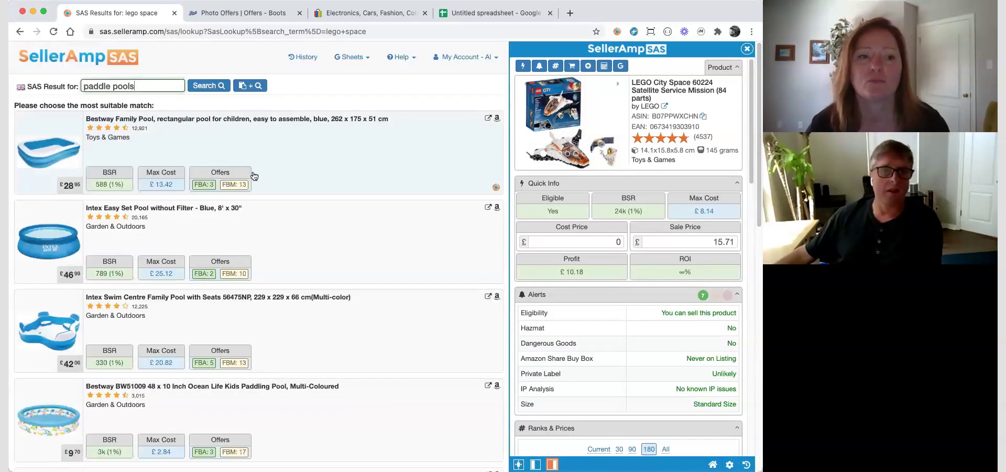
Look over the paddle pool results and show the analysis of the Bestway Family Pool, blue, 262 x 175 x 51 cm
scroll(321, 150, "down", 5)
scroll(275, 203, "up", 5)
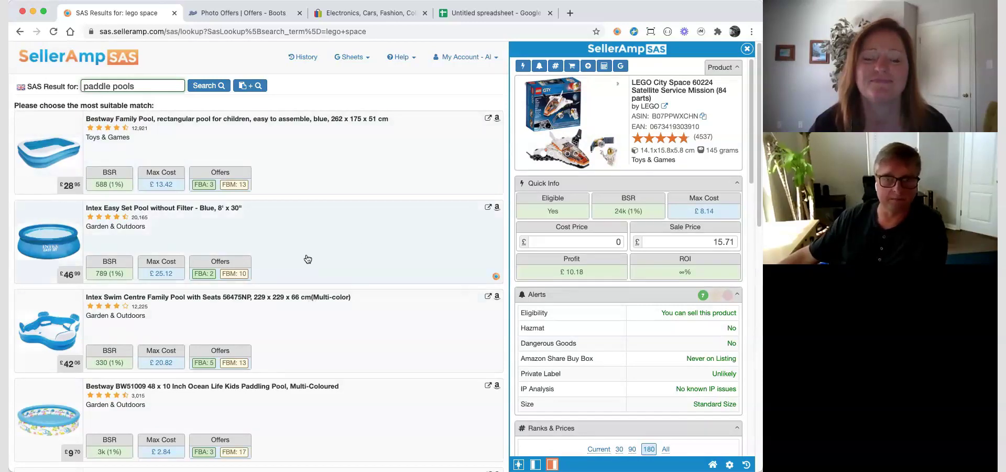
left_click(298, 175)
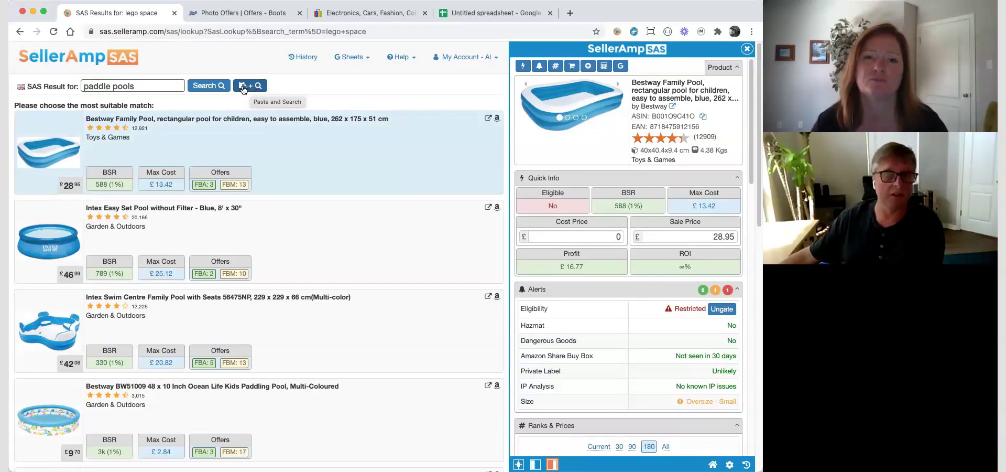
Switch to the Google Sheets spreadsheet and copy "Scuba Actionman" from cell A5
left_click(495, 13)
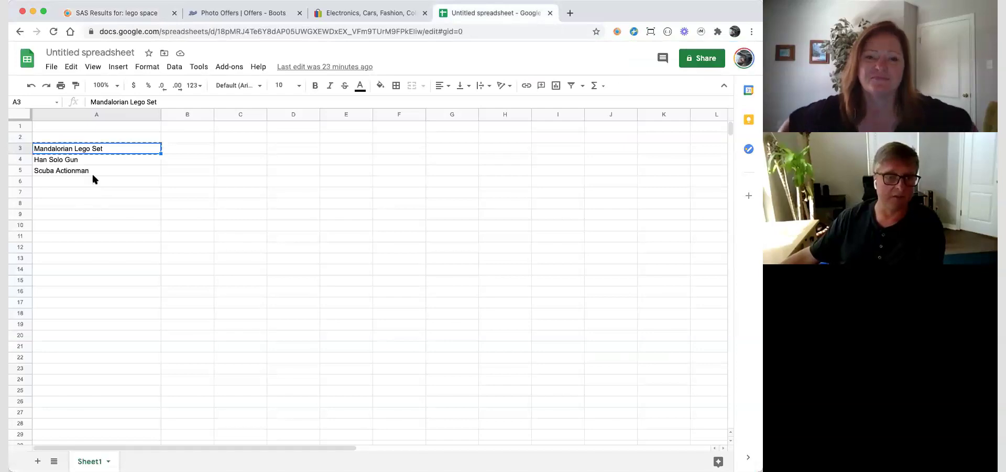
left_click(73, 173)
right_click(75, 175)
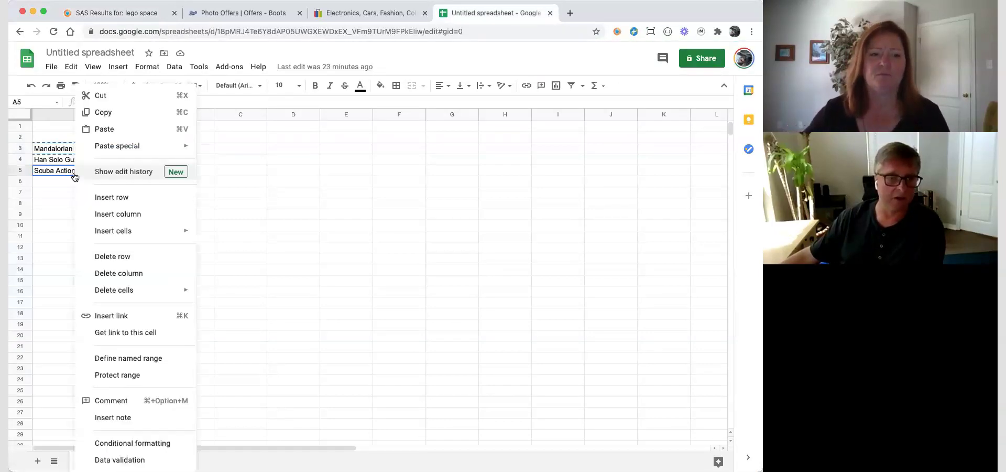
left_click(128, 118)
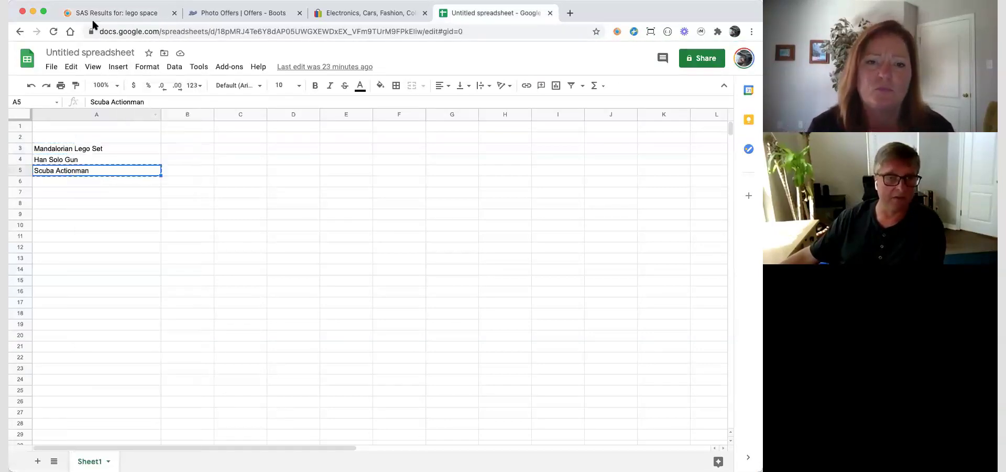
Return to SellerAmp SAS and run a paste-and-search with the copied text "Scuba Actionman"
left_click(95, 13)
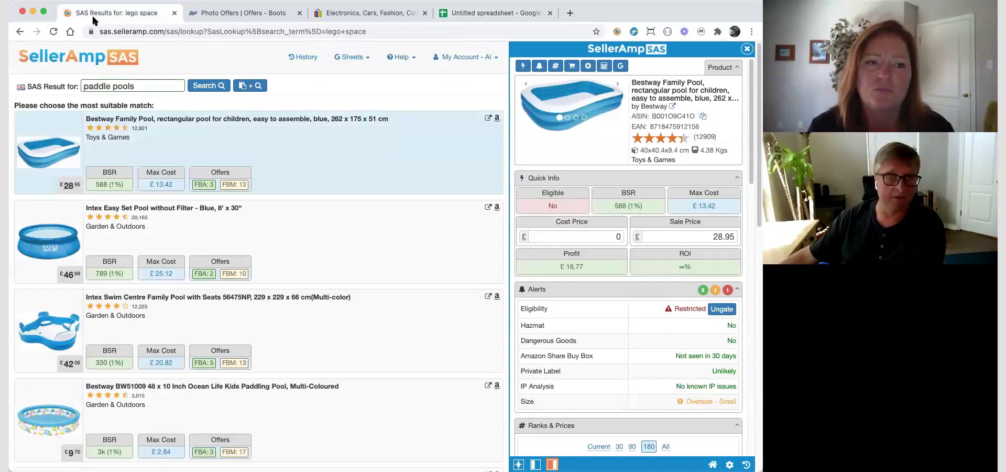
left_click(250, 86)
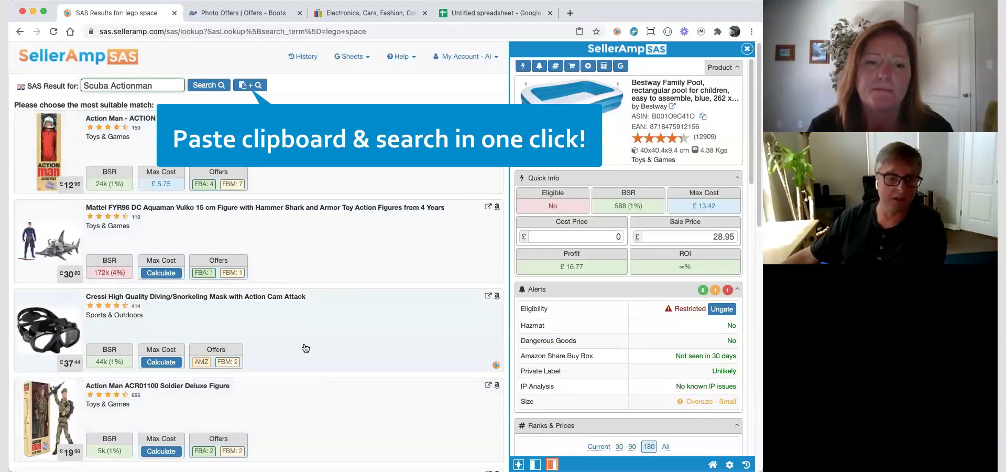
scroll(307, 346, "down", 1)
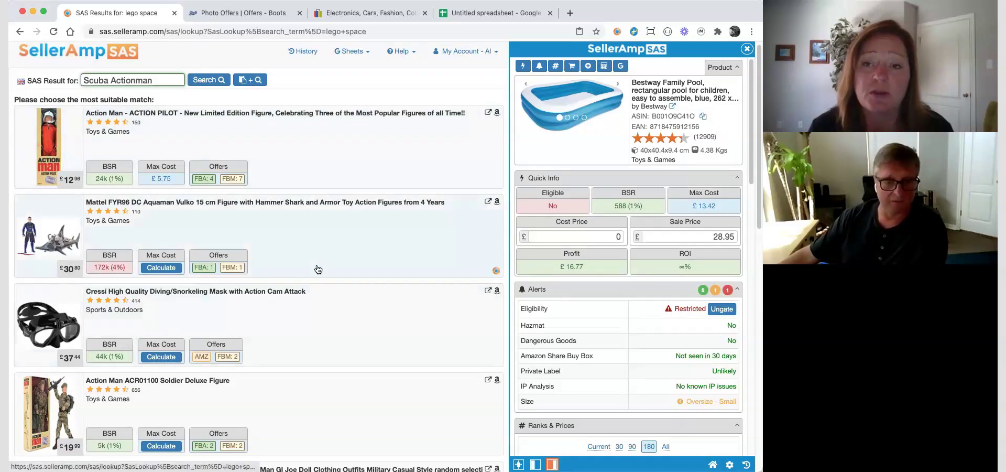
Run a manual search for "star trek" in the analysis panel, using the previously entered term
left_click(556, 186)
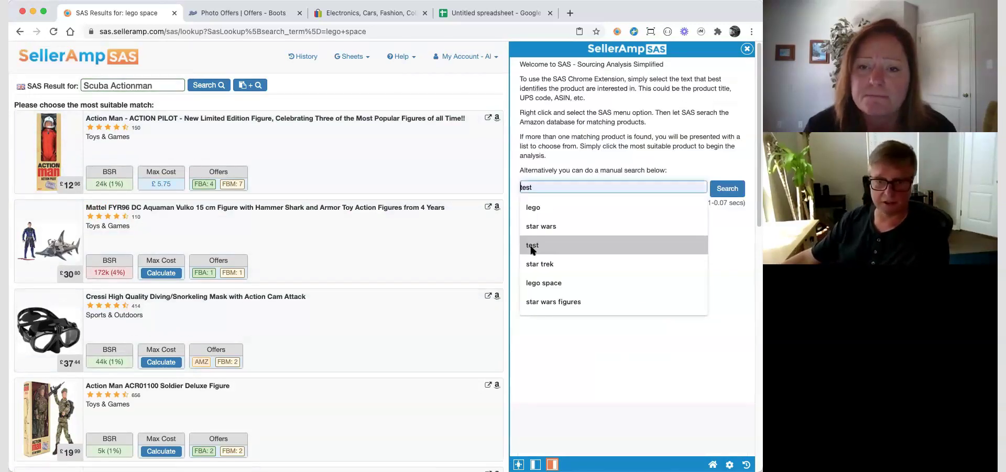
left_click(541, 263)
left_click(722, 194)
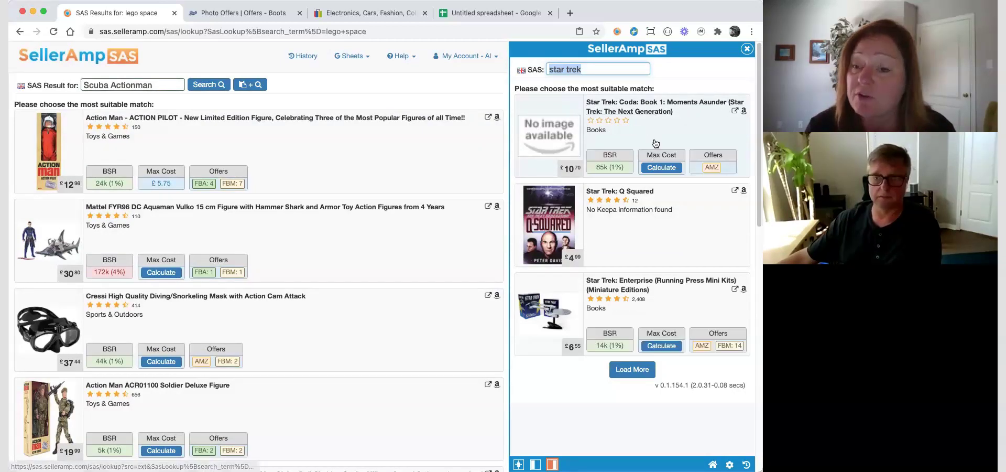
scroll(613, 73, "down", 1)
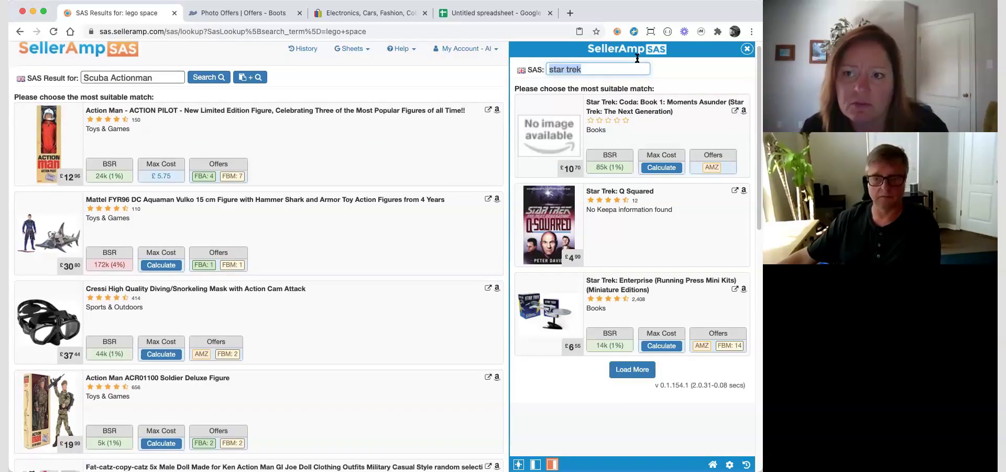
Search for "star figure" in the analysis panel instead and look through its matching products
left_click(604, 68)
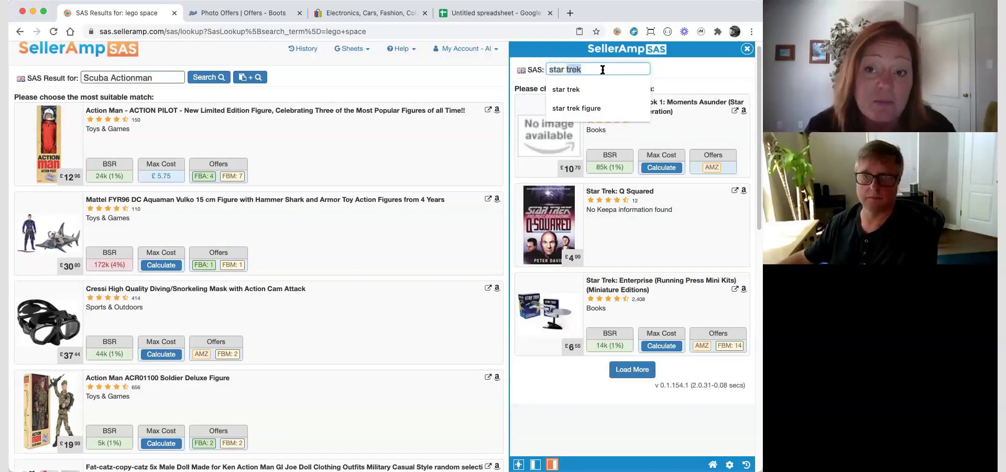
triple_click(603, 70)
type("s")
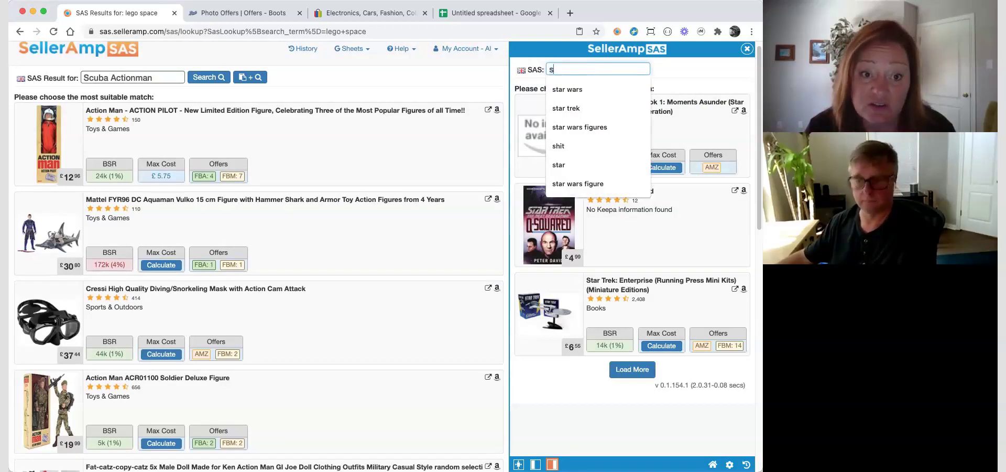
type("tar ")
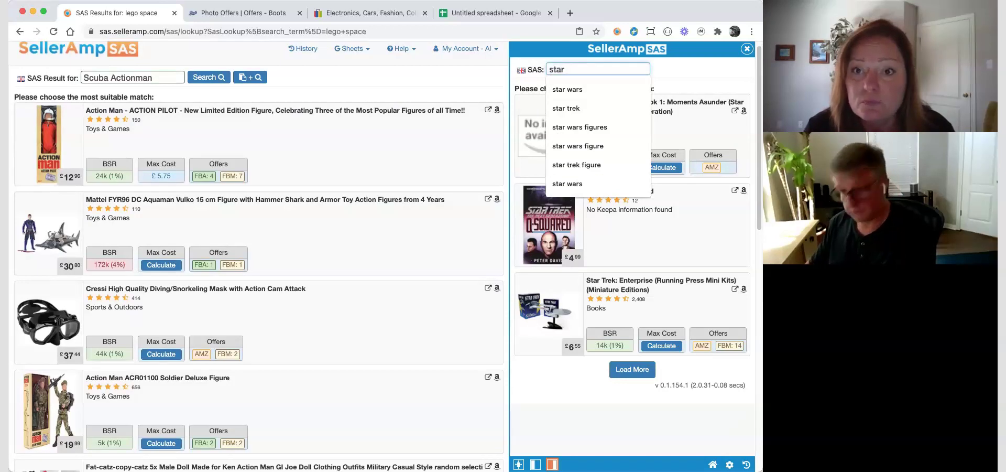
type("figure")
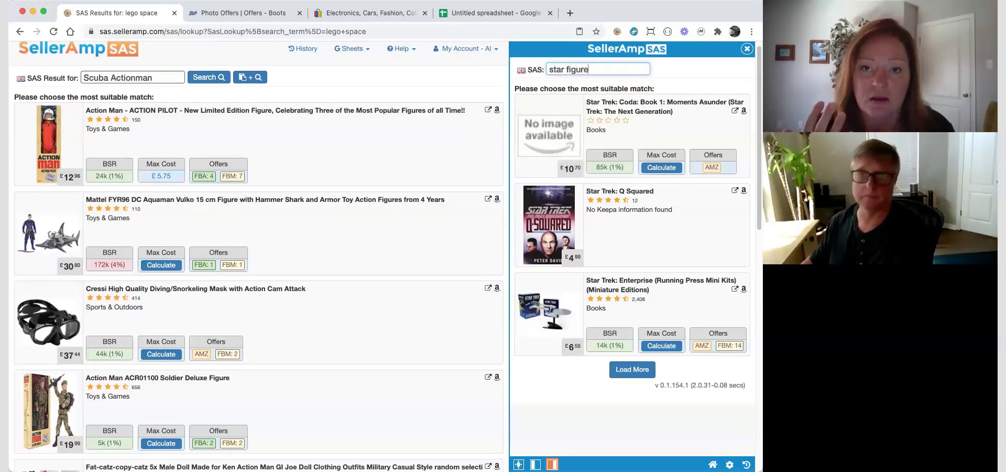
key("Return")
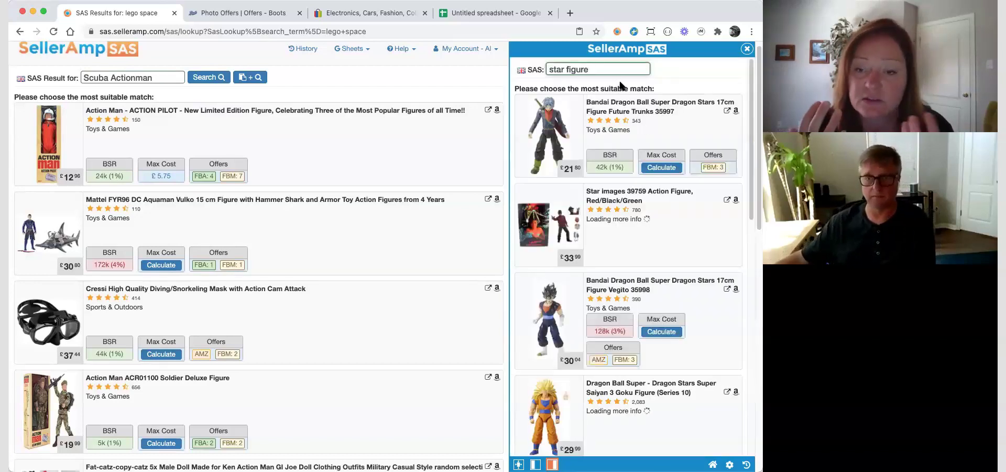
scroll(587, 181, "down", 10)
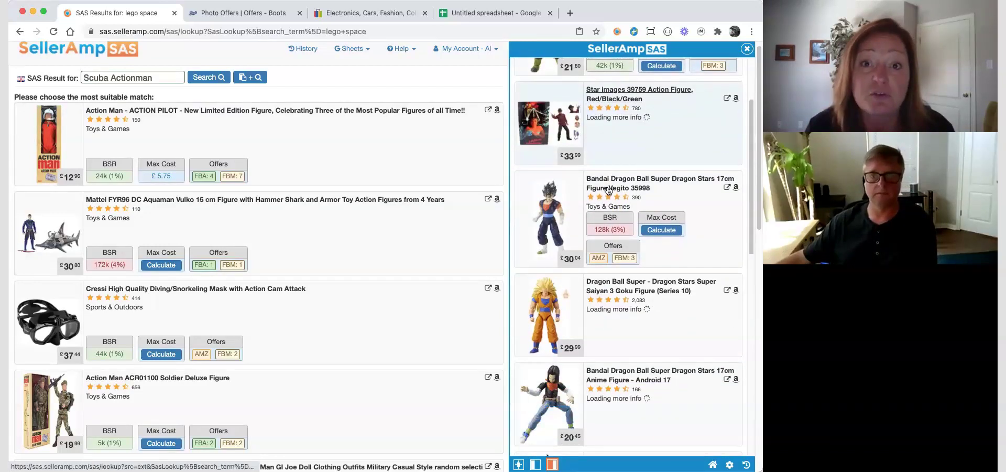
scroll(608, 191, "up", 5)
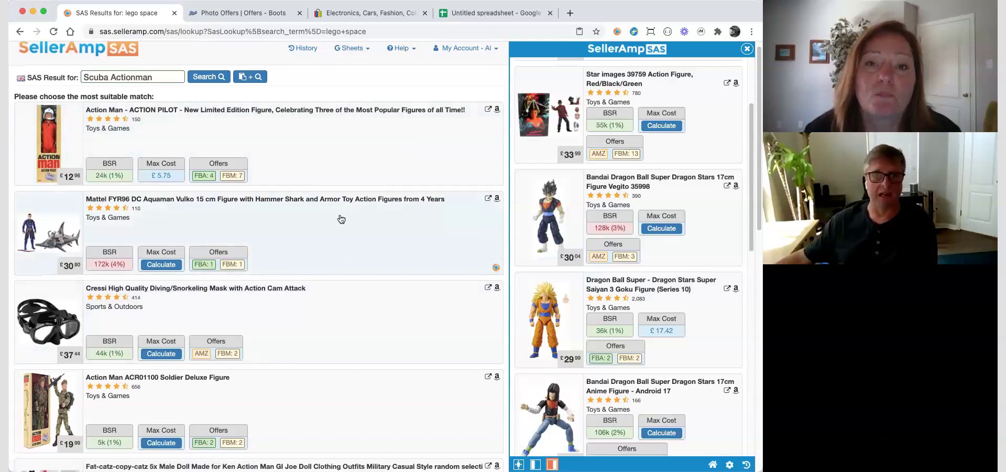
Show the analysis of the Cressi High Quality Diving/Snorkeling Mask and look through the remaining Scuba Actionman results
scroll(340, 218, "down", 3)
left_click(382, 181)
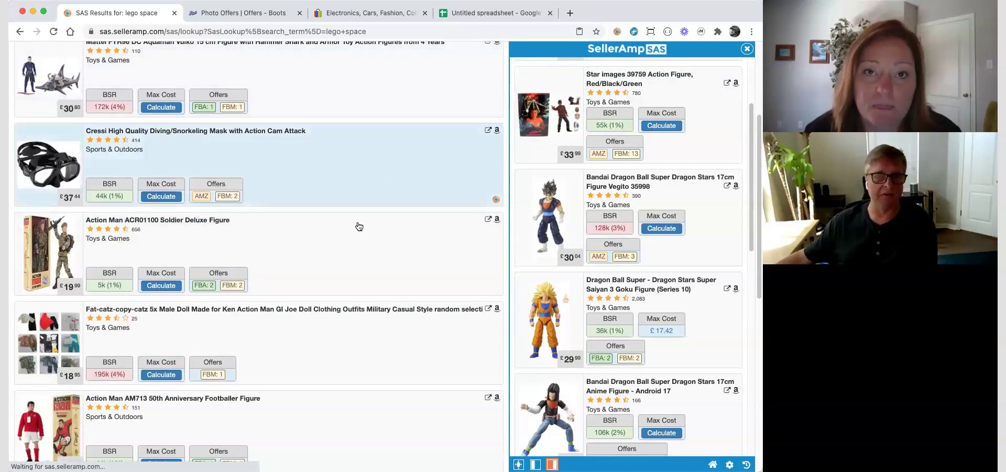
scroll(296, 239, "down", 1)
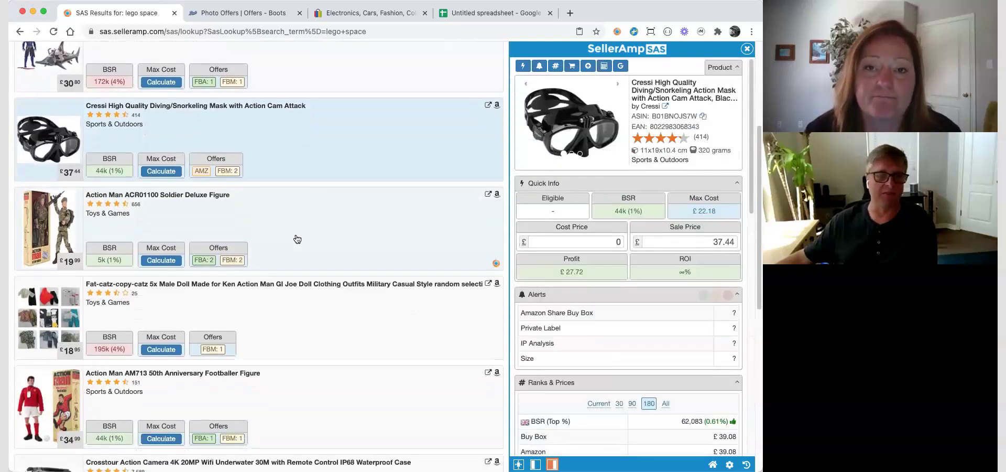
scroll(360, 242, "down", 1)
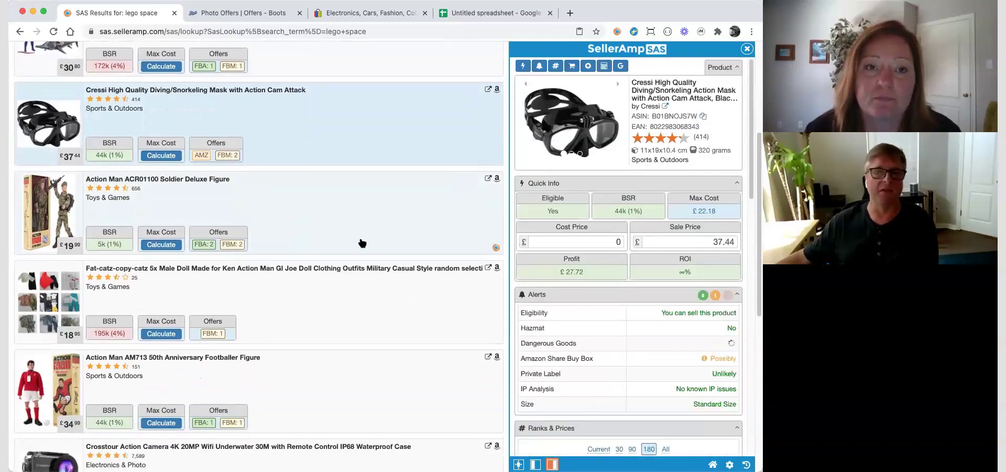
scroll(346, 258, "down", 4)
scroll(345, 262, "up", 6)
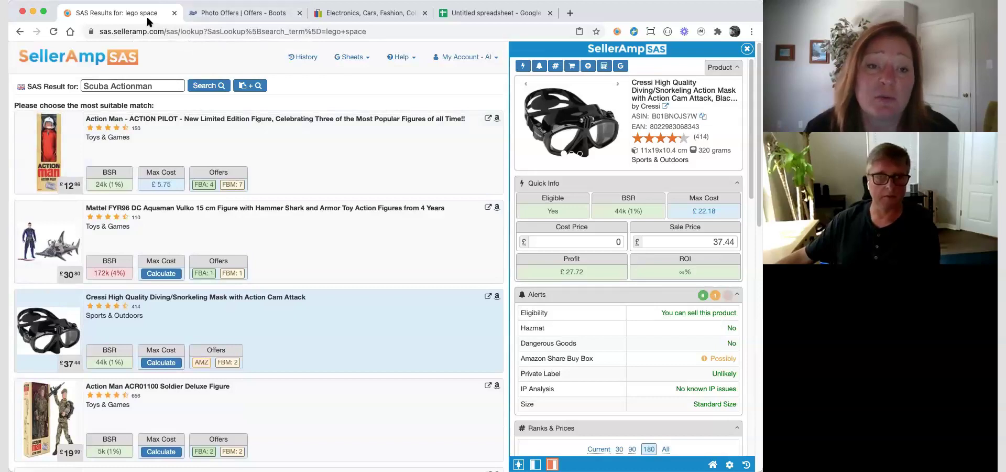
Switch to the Boots website and go from the photo offers page to its home page
left_click(244, 13)
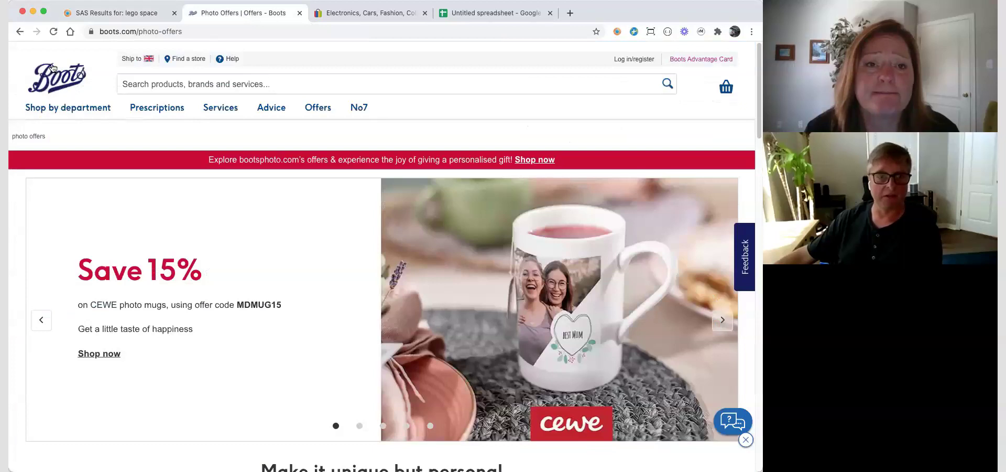
left_click(72, 82)
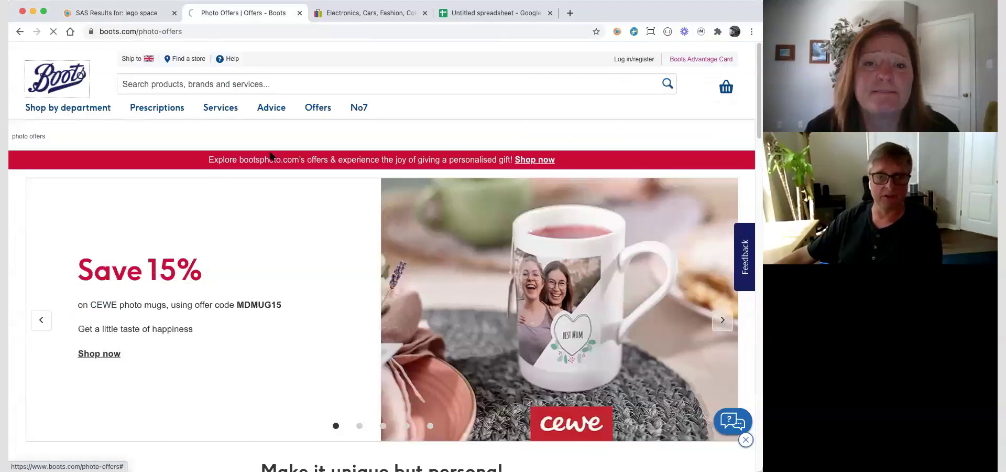
scroll(205, 155, "down", 2)
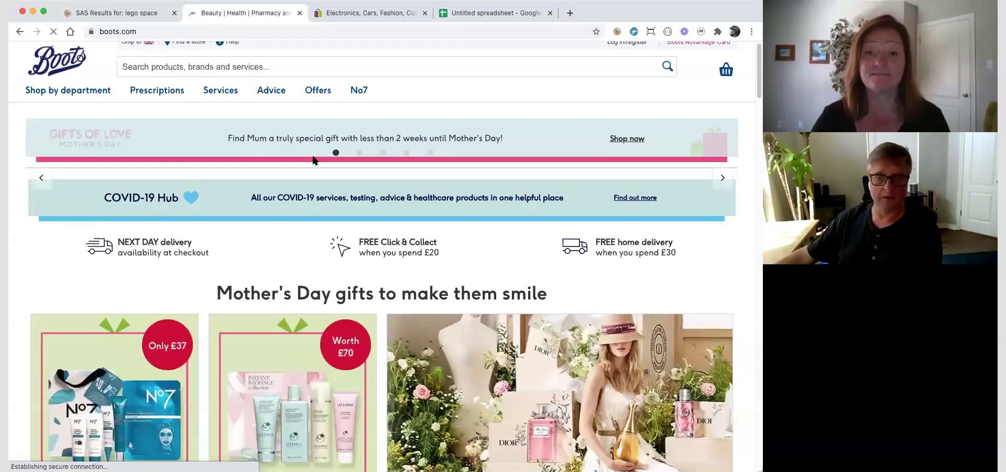
Look through the Boots home page and open Offers from the "How can we help?" section
scroll(311, 155, "down", 3)
scroll(312, 156, "down", 8)
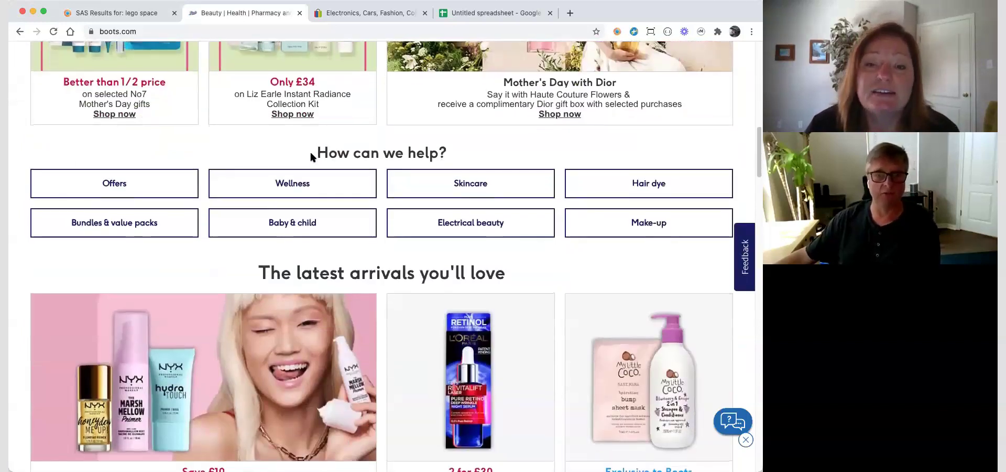
scroll(312, 157, "down", 1)
scroll(312, 157, "down", 2)
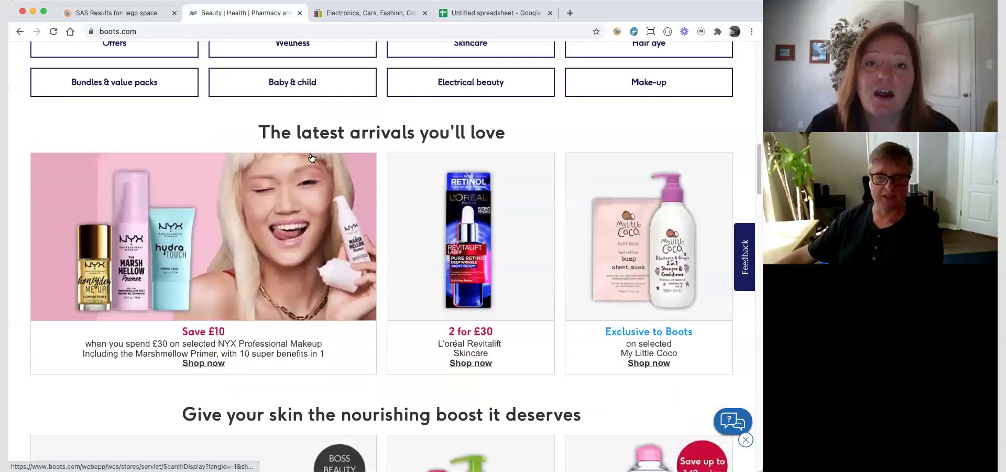
scroll(326, 189, "up", 3)
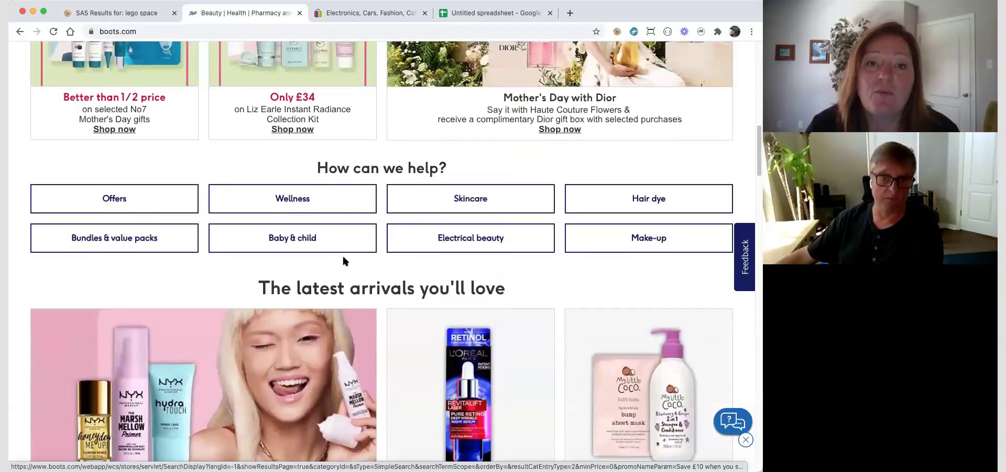
left_click(126, 203)
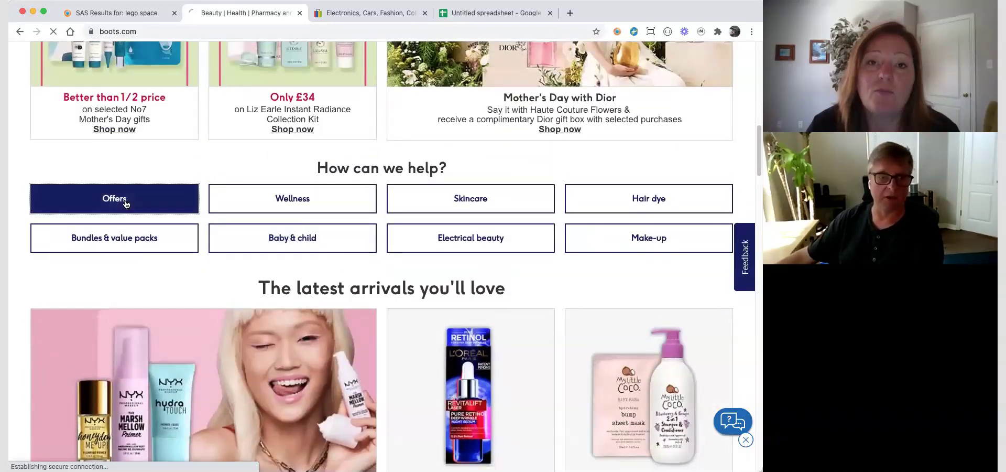
Open the electrical beauty offers and go to the No7 Rose Gold Illuminated Makeup Mirror product page
scroll(316, 212, "down", 6)
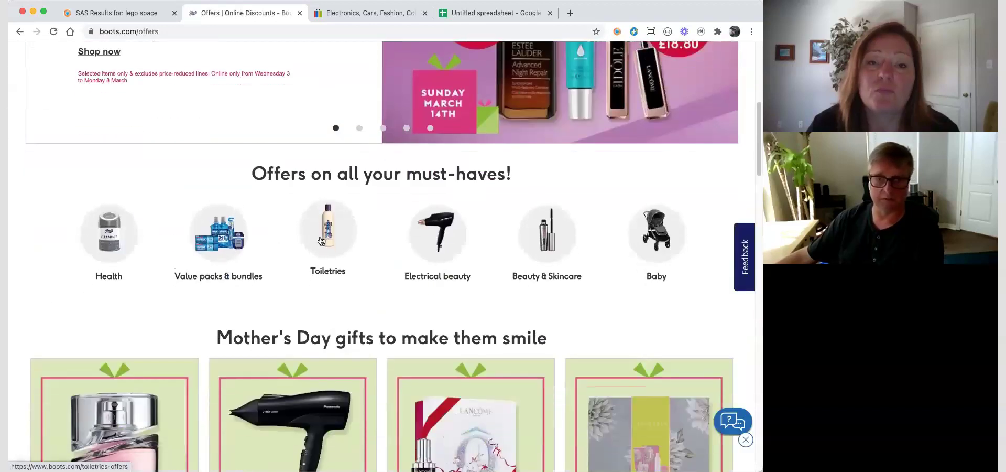
left_click(459, 236)
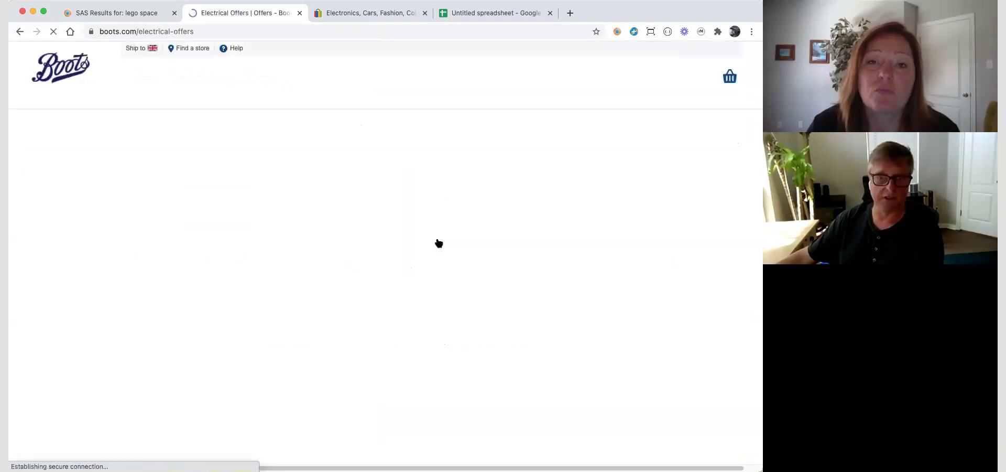
scroll(218, 164, "down", 4)
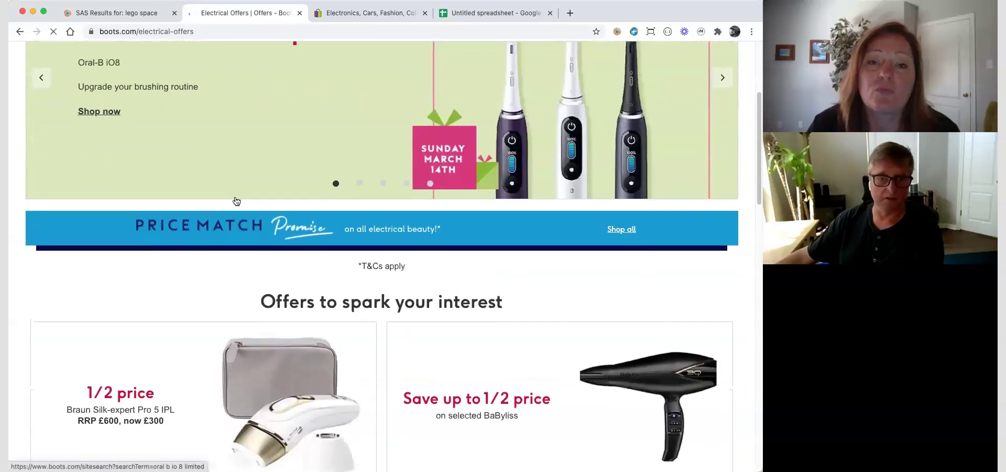
scroll(301, 276, "down", 5)
left_click(121, 293)
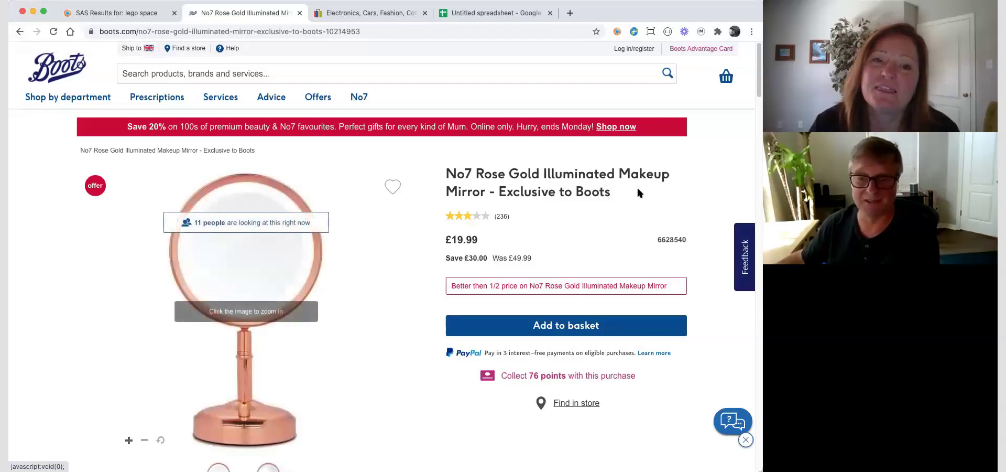
Search SAS with the mirror's full product title and show the analysis of the No7 Look Your Best illuminated Mirror Rose Gold New 2017 match
left_click_drag(624, 195, 446, 173)
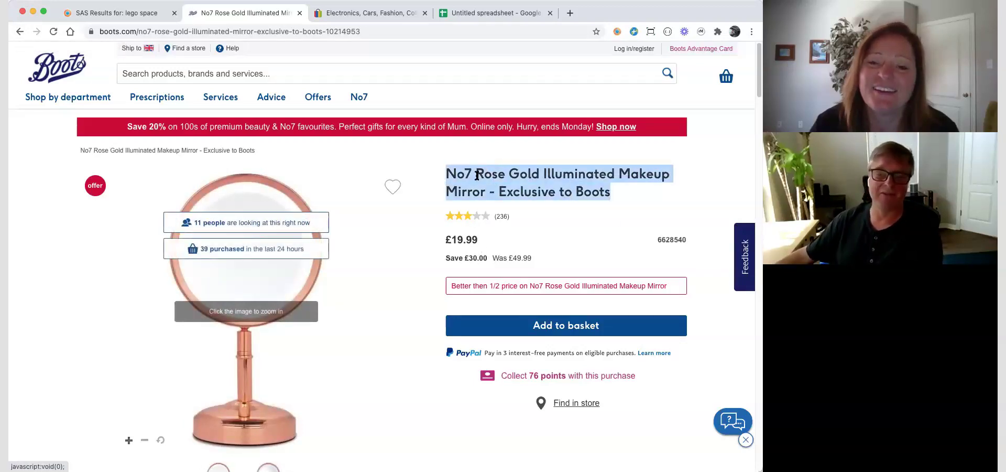
right_click(478, 173)
left_click(558, 234)
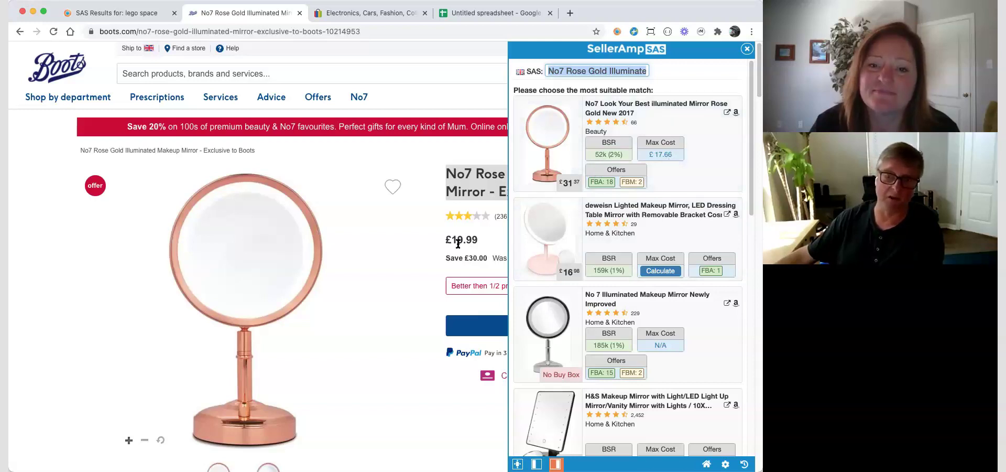
left_click(678, 121)
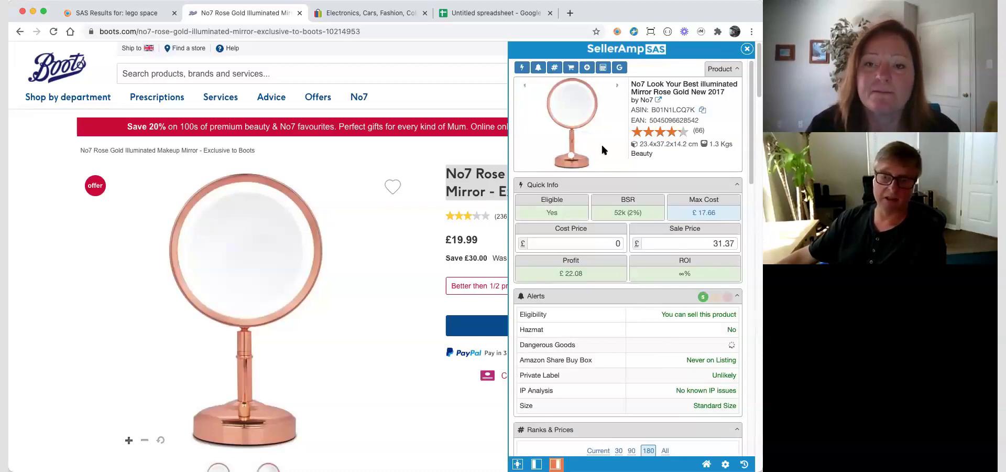
Examine the rose gold mirror's alerts, ranks and prices, seller offers and quick info in the analysis panel
scroll(577, 181, "down", 3)
scroll(577, 181, "down", 6)
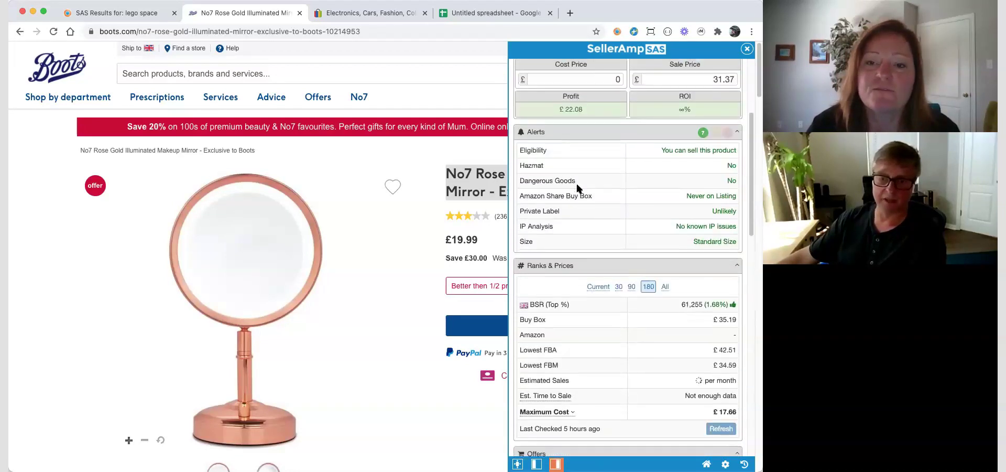
scroll(641, 325, "down", 1)
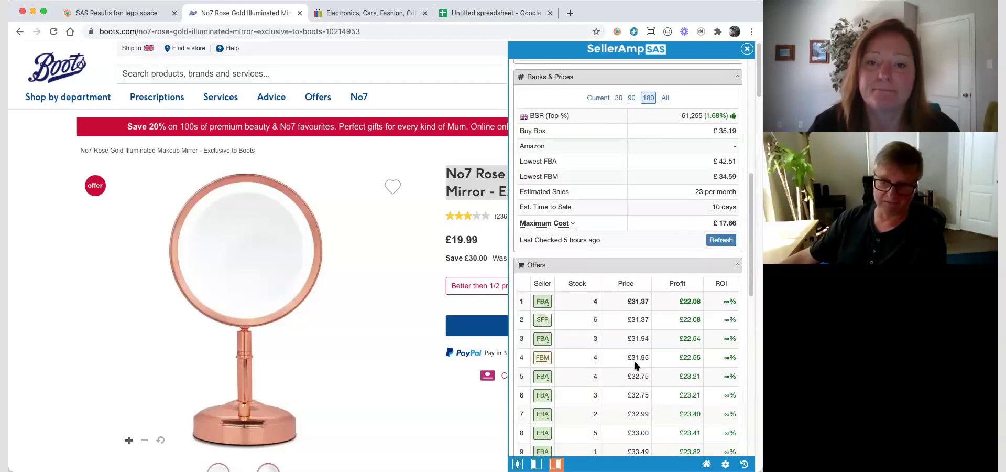
scroll(640, 398, "down", 1)
scroll(640, 391, "up", 6)
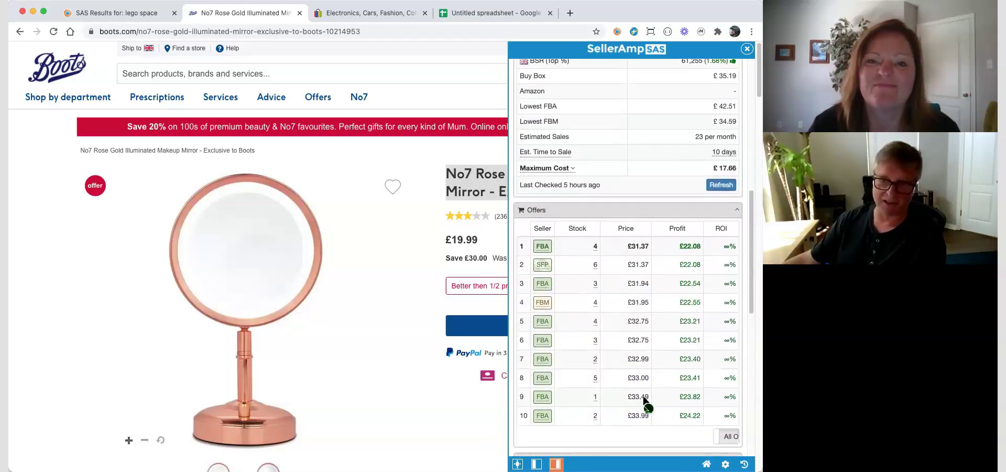
scroll(636, 385, "up", 5)
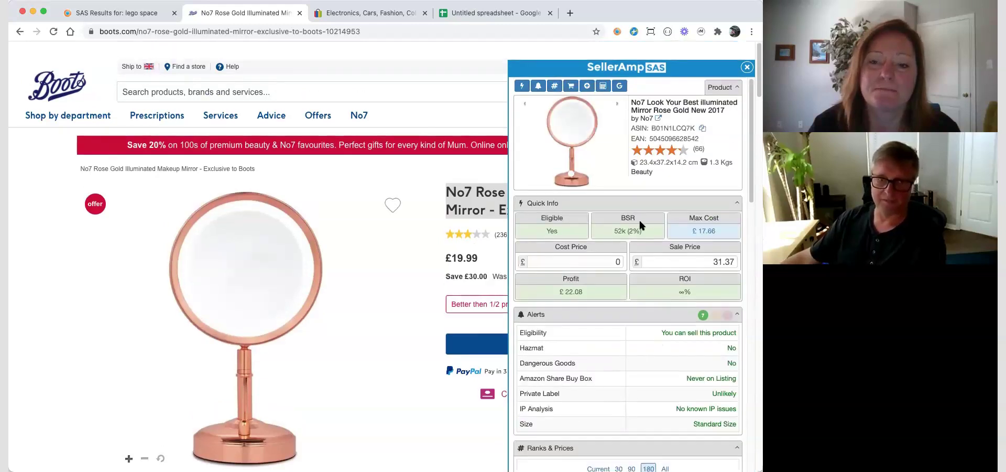
scroll(640, 230, "down", 2)
scroll(618, 265, "up", 2)
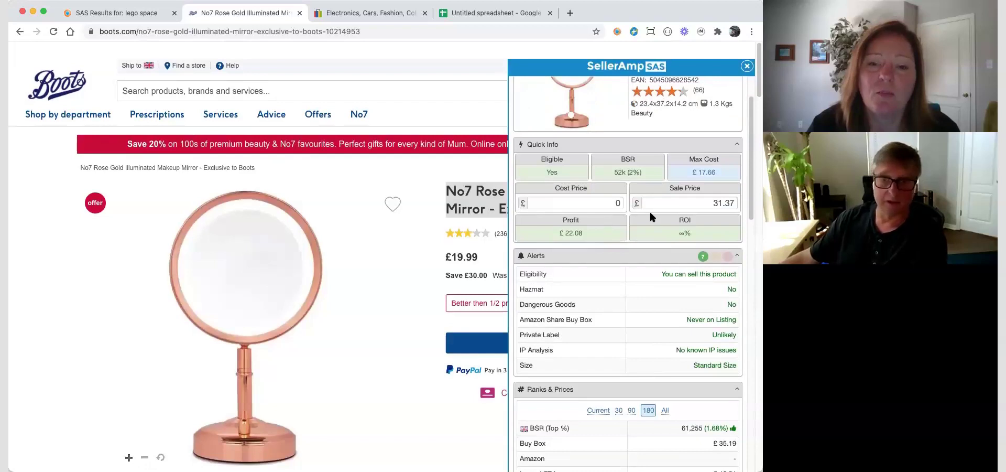
Search SAS for the No7 Silver Illuminated Makeup Mirror listed among the products other customers also viewed
scroll(357, 217, "down", 10)
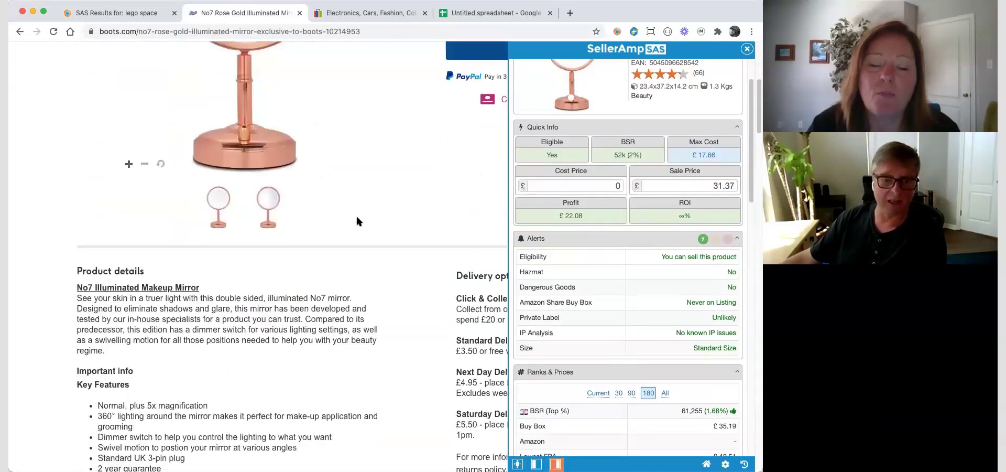
scroll(356, 215, "down", 6)
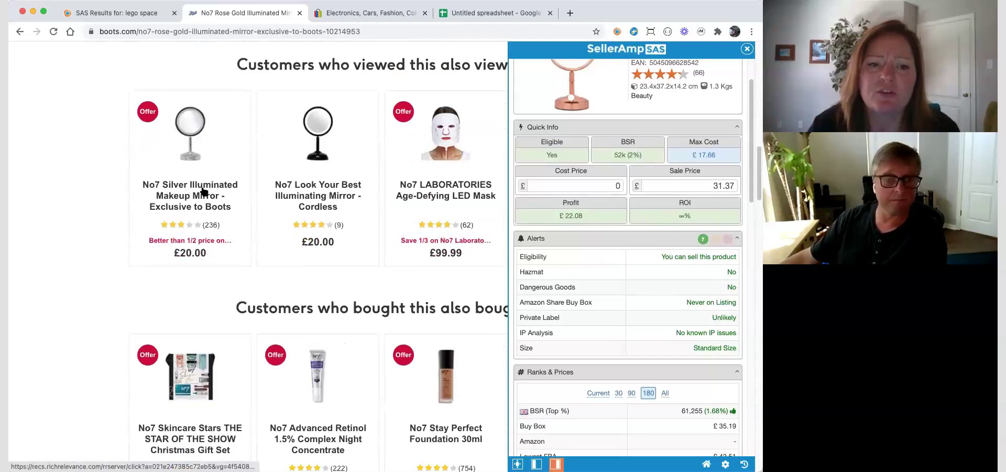
scroll(103, 187, "down", 1)
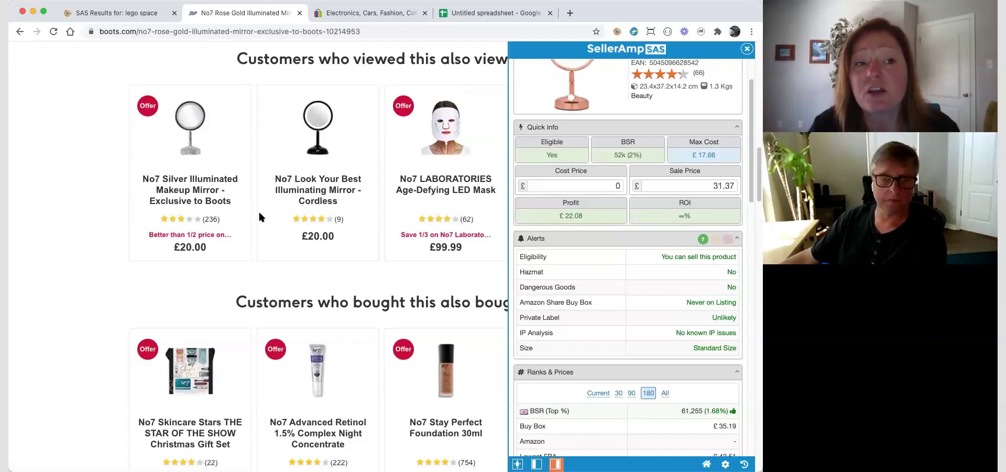
scroll(247, 70, "up", 2)
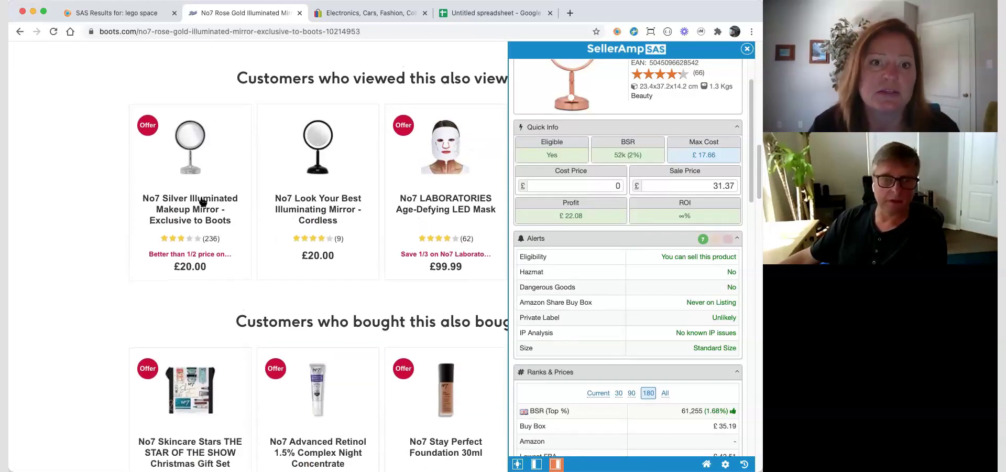
scroll(66, 202, "down", 1)
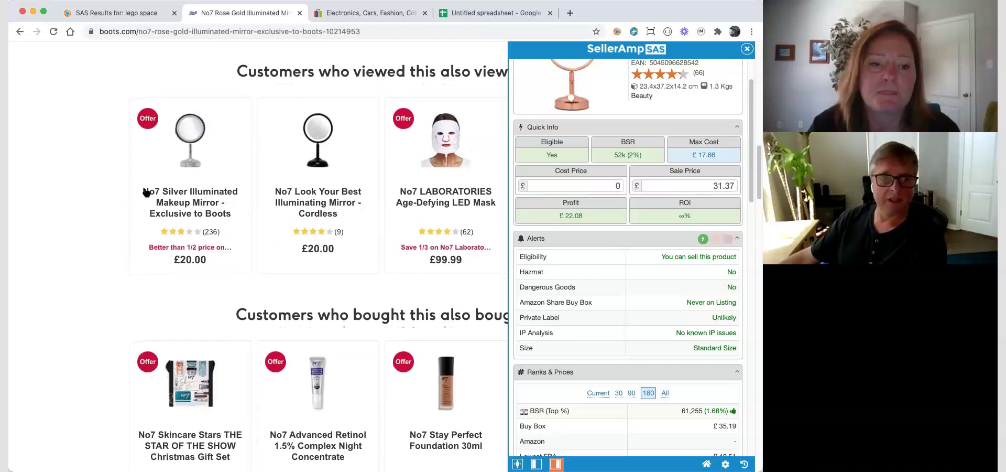
left_click_drag(108, 187, 76, 188)
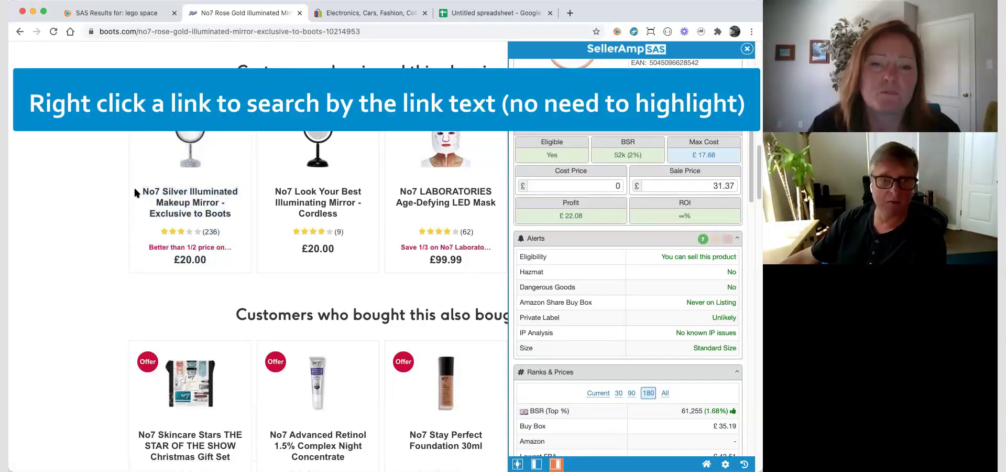
right_click(176, 205)
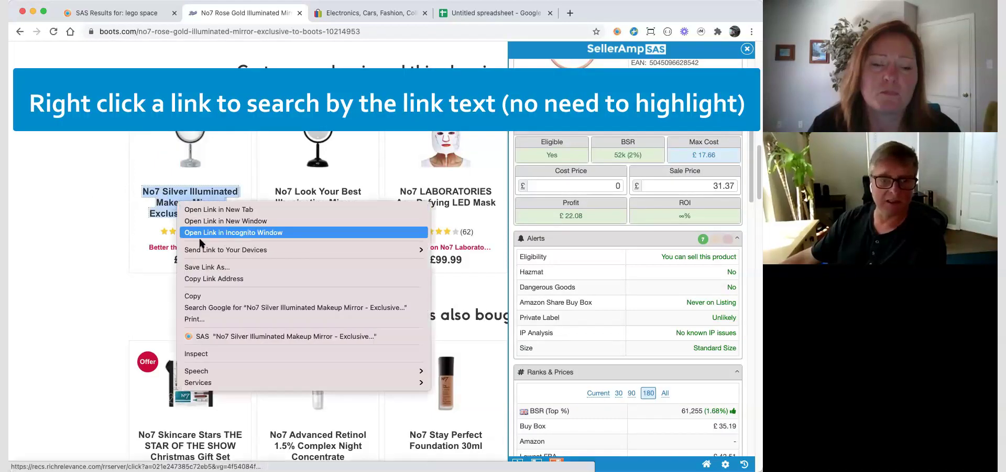
left_click(244, 336)
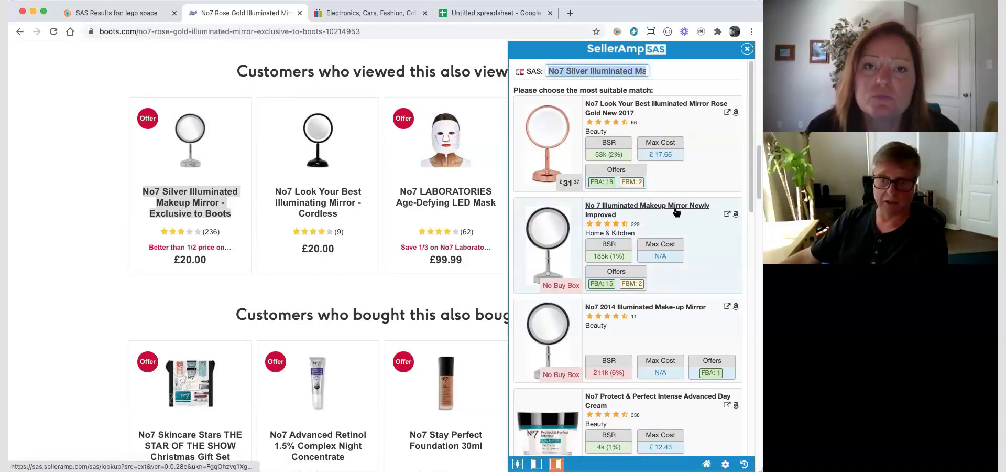
Show the analysis of the No 7 Illuminated Makeup Mirror Newly Improved and apply the £32.00 FBA offer as its sale price
left_click(649, 209)
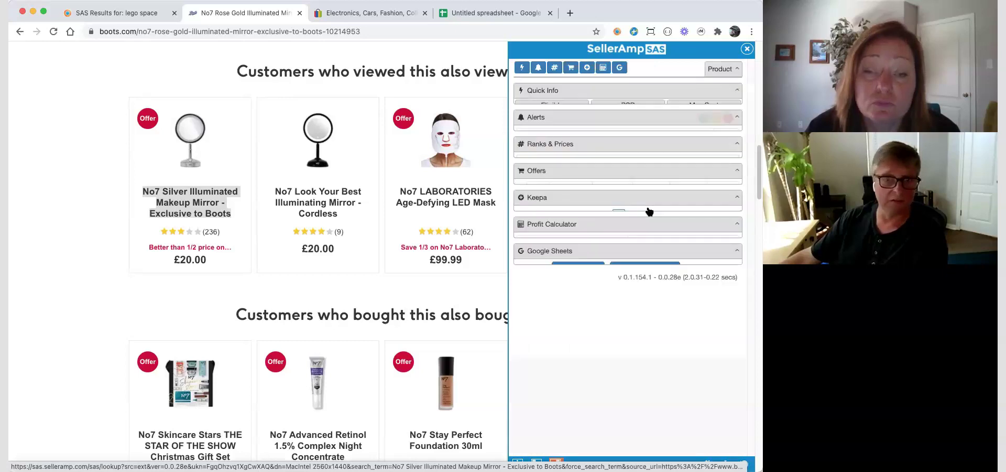
scroll(611, 219, "down", 1)
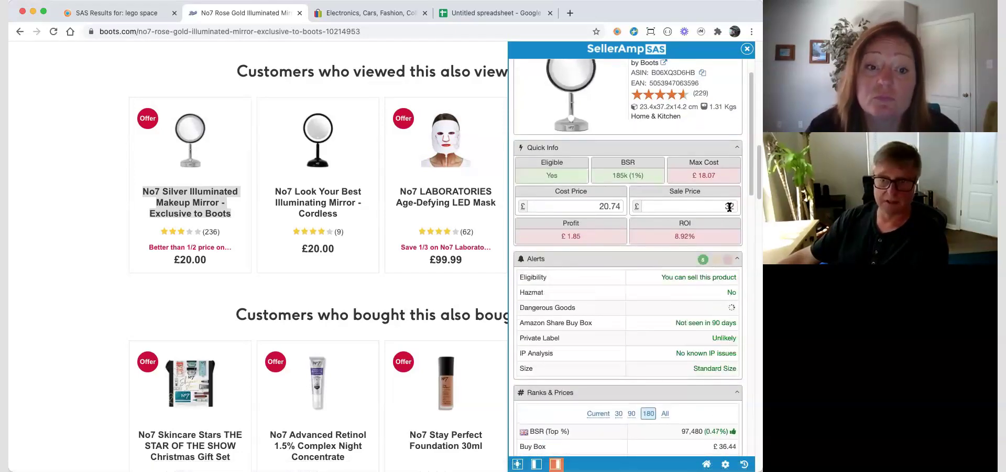
scroll(681, 217, "down", 6)
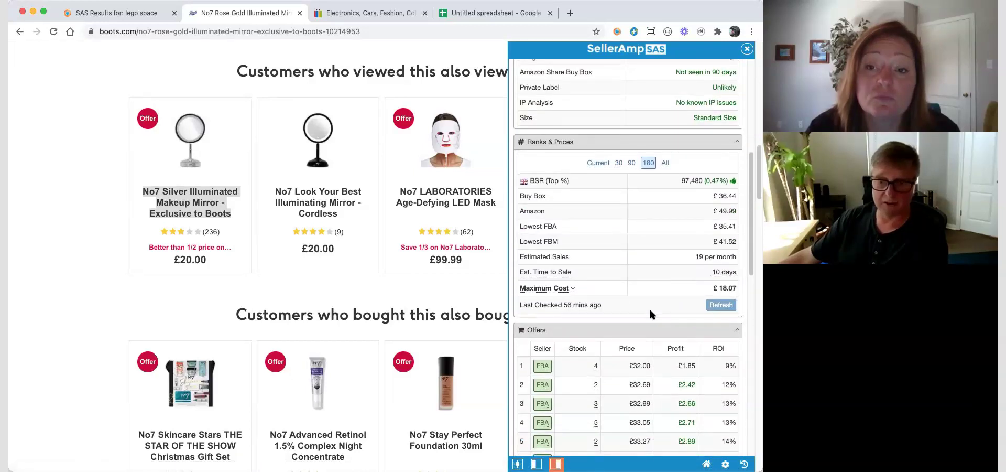
left_click(633, 366)
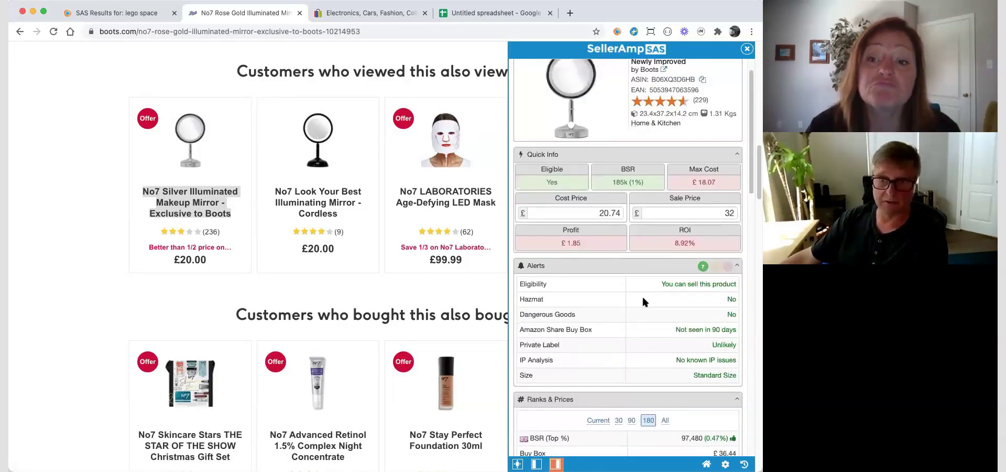
Set the silver mirror's cost price to £20 and check its profit figures
left_click(584, 213)
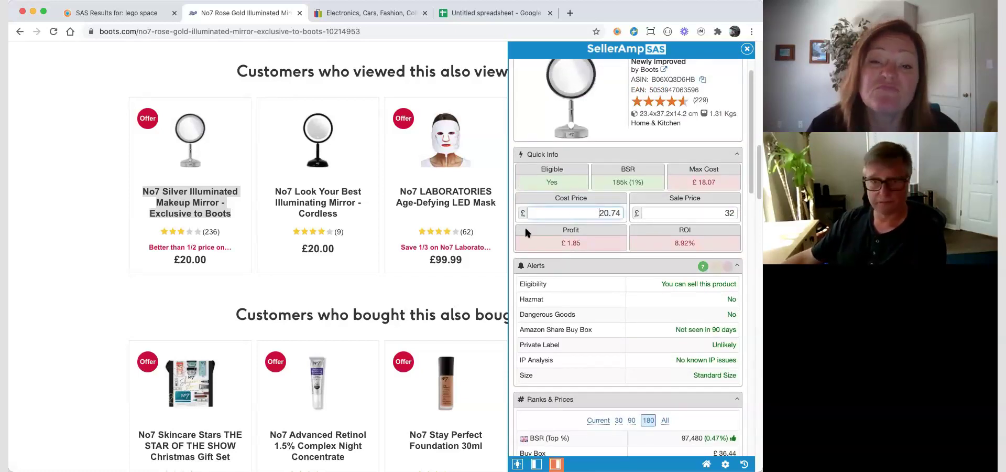
type("20")
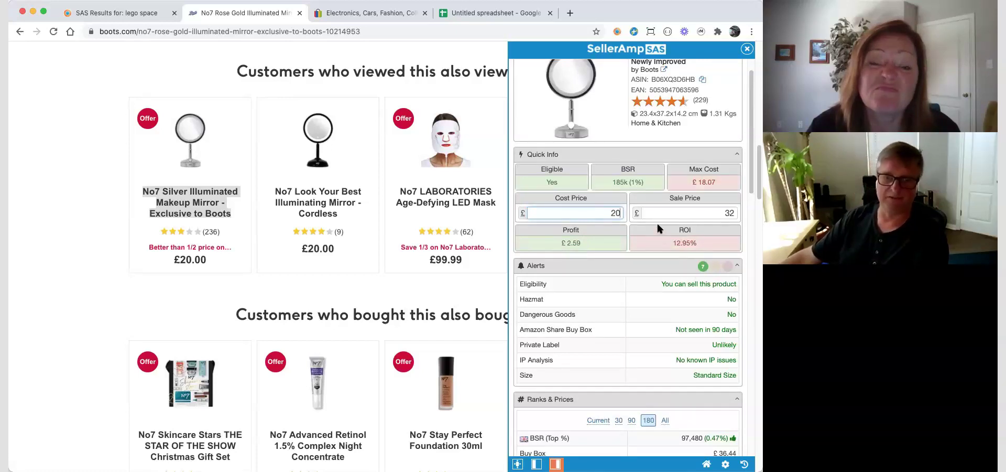
scroll(656, 221, "down", 1)
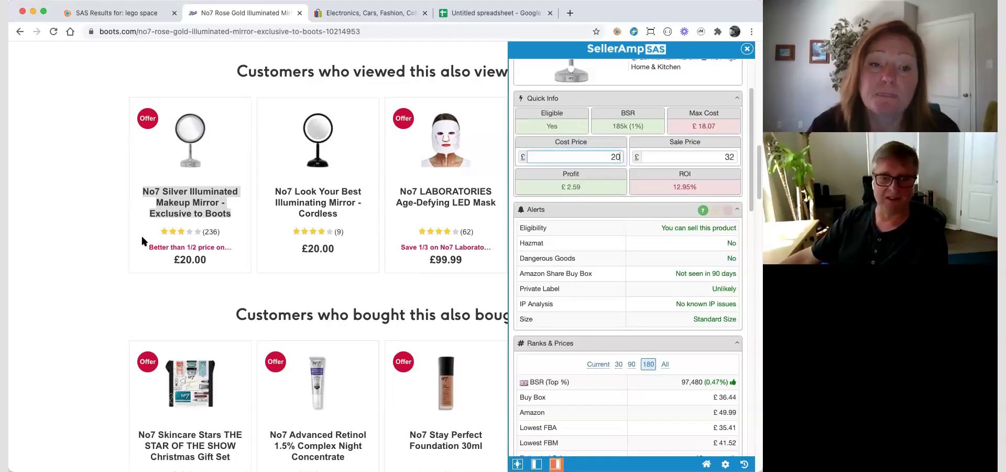
Search SAS for the No7 LABORATORIES Age-Defying LED Mask from the also-viewed products and look through the matches
scroll(142, 241, "up", 4)
scroll(146, 236, "up", 5)
scroll(147, 230, "down", 8)
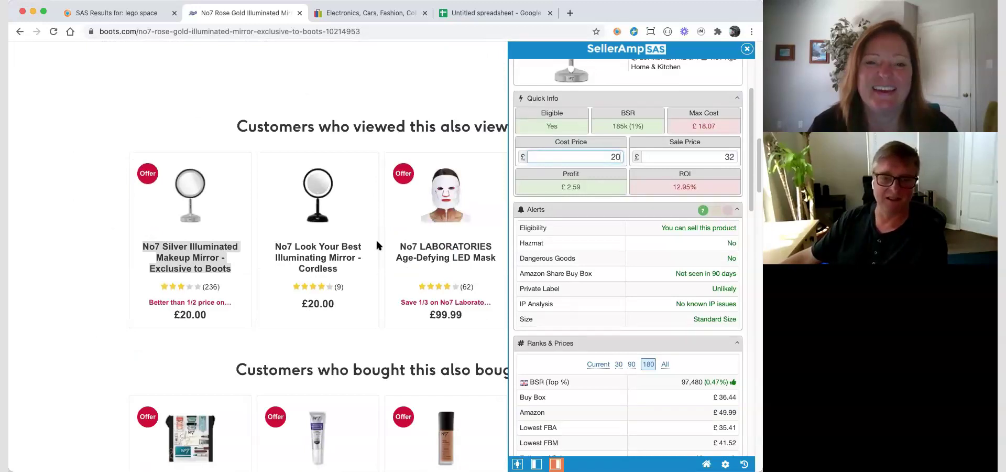
scroll(279, 228, "up", 10)
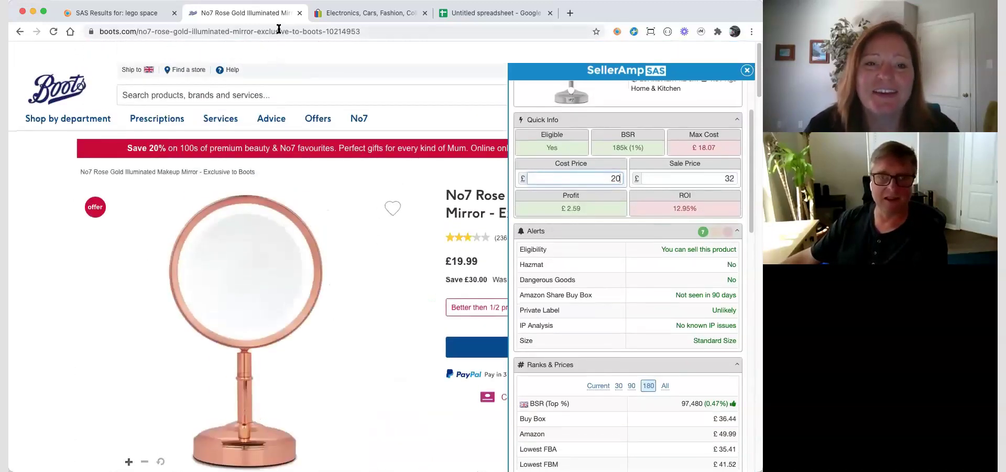
scroll(292, 277, "down", 10)
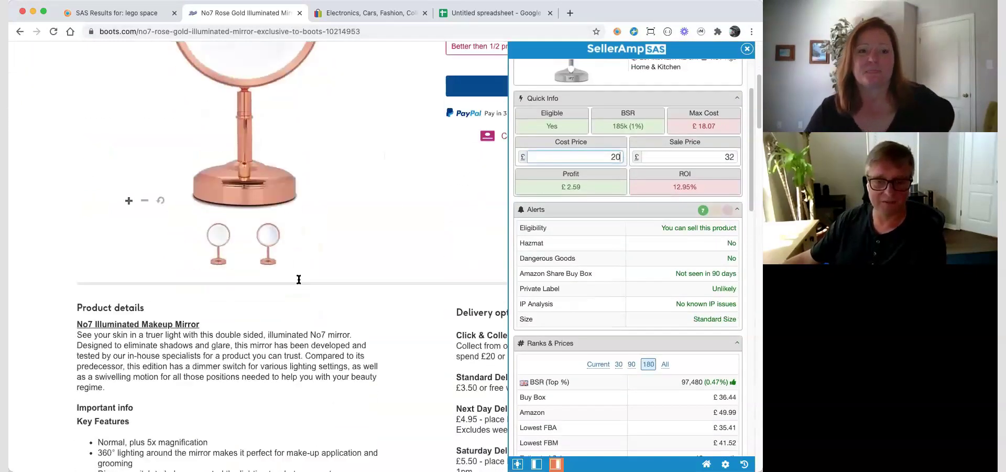
right_click(441, 302)
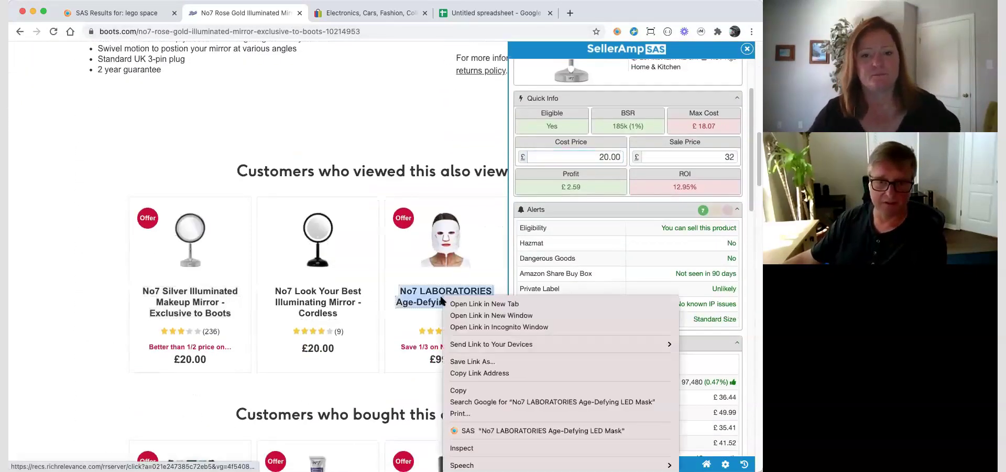
left_click(548, 430)
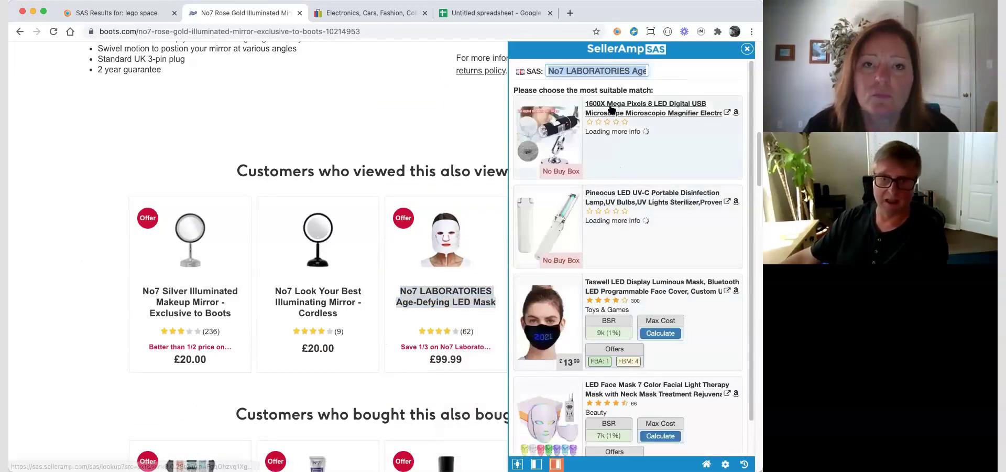
scroll(657, 168, "down", 1)
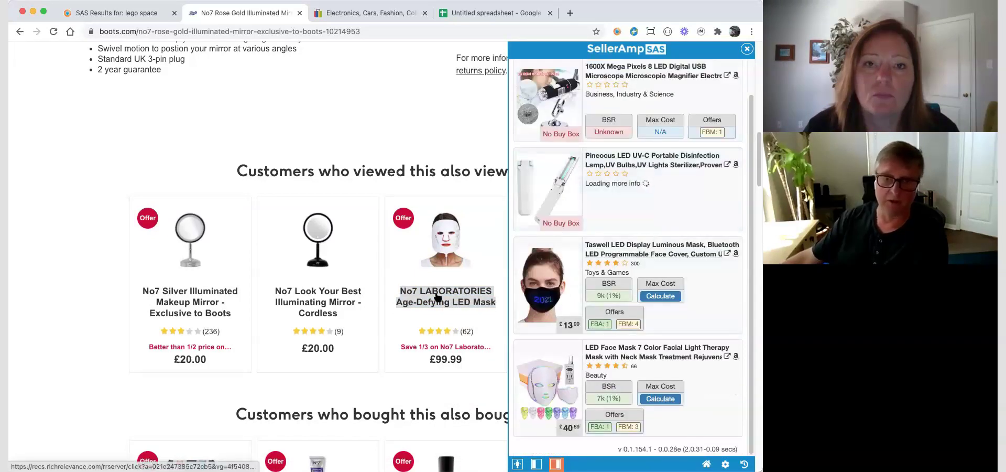
Search SAS for the No7 Advanced Retinol 1.5% Complex Night Concentrate from the products customers also bought
scroll(438, 297, "down", 3)
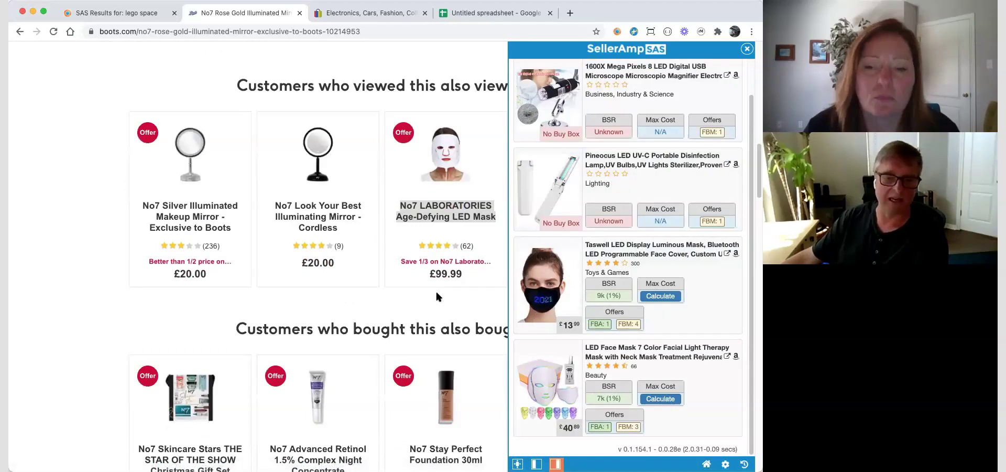
scroll(436, 293, "down", 5)
right_click(295, 244)
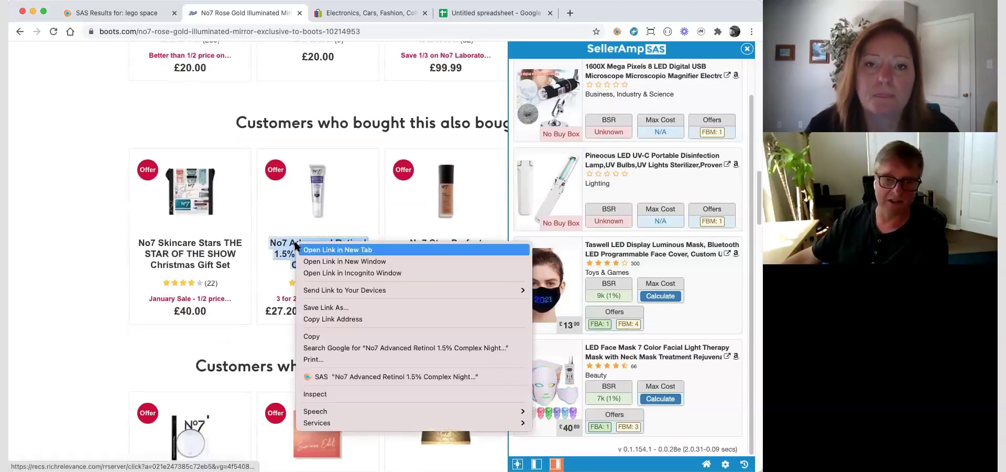
left_click(379, 377)
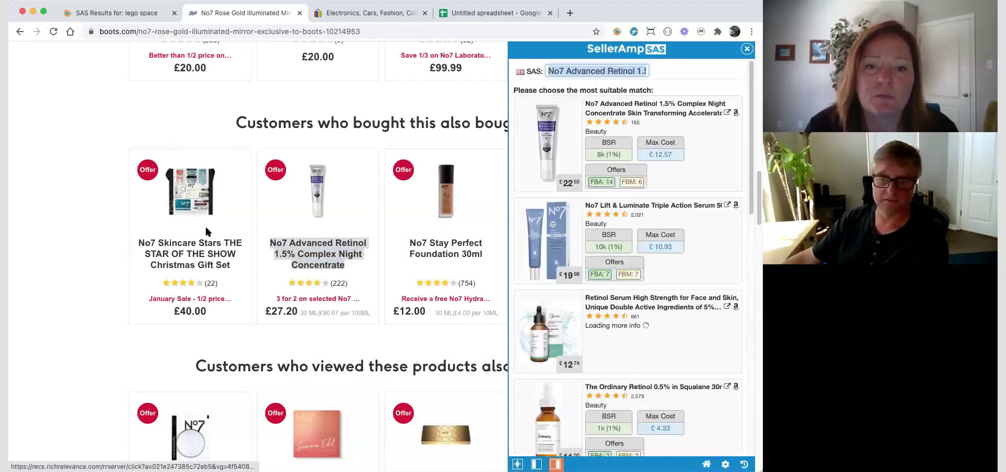
Search SAS for the phrase "No7 mirror" taken from the most helpful positive review
scroll(142, 219, "down", 5)
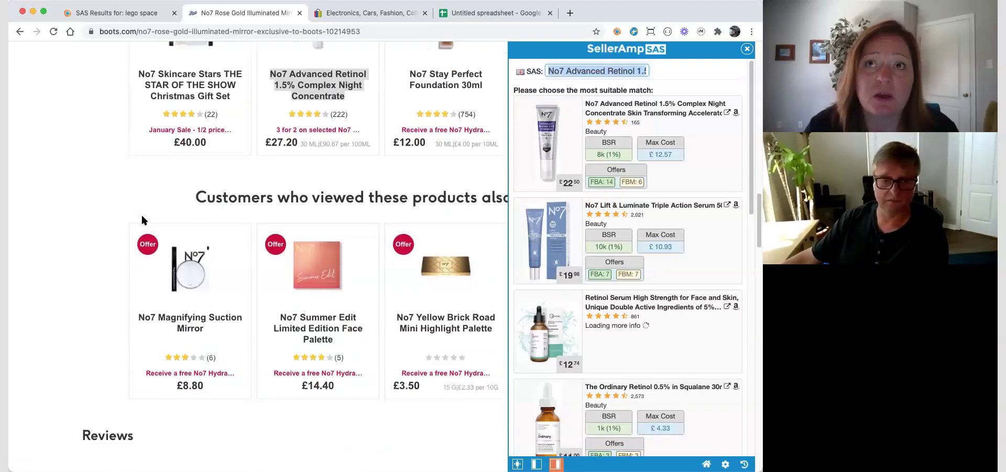
scroll(142, 219, "down", 1)
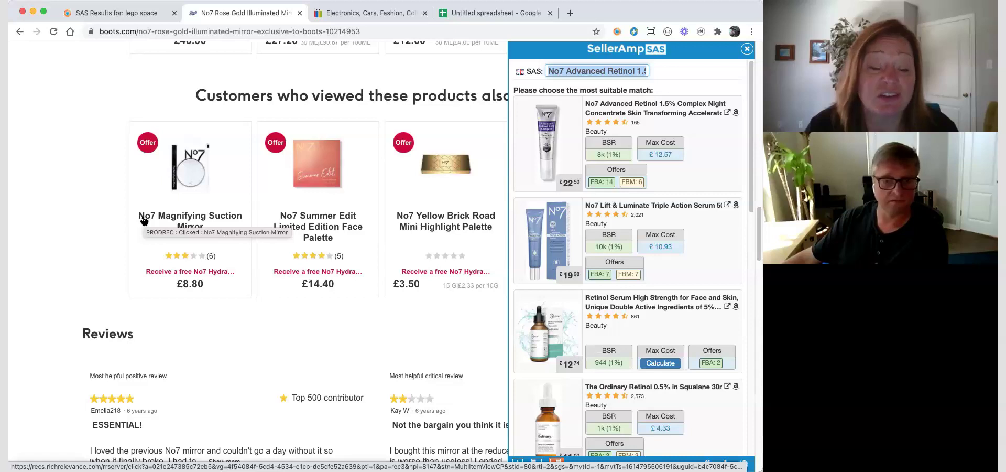
scroll(218, 196, "down", 8)
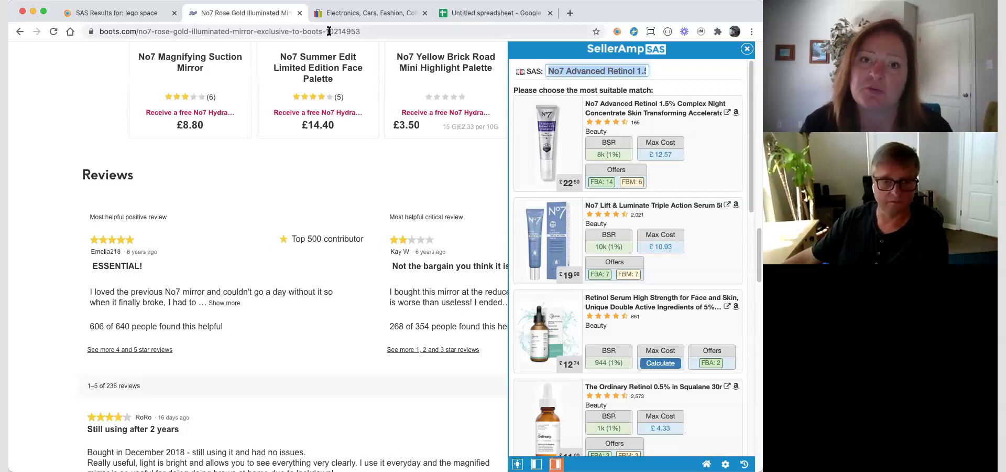
scroll(72, 294, "down", 3)
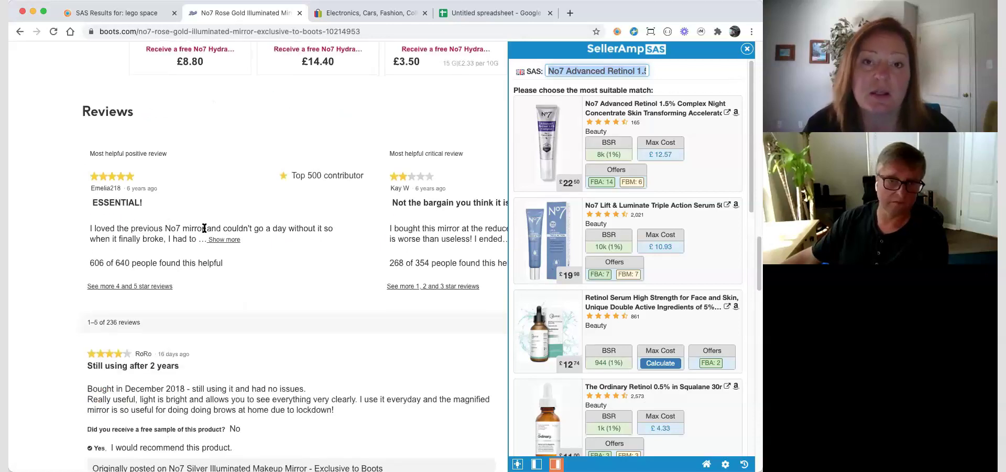
left_click_drag(204, 228, 161, 232)
right_click(183, 225)
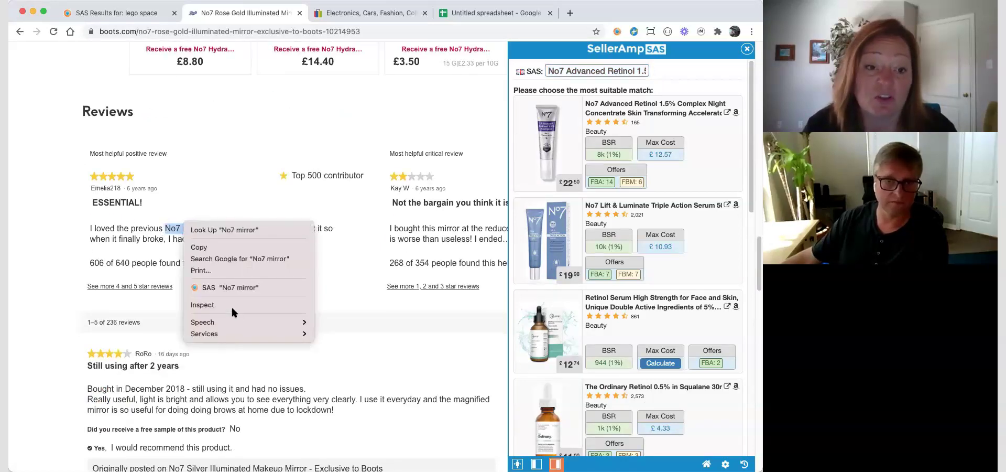
left_click(229, 287)
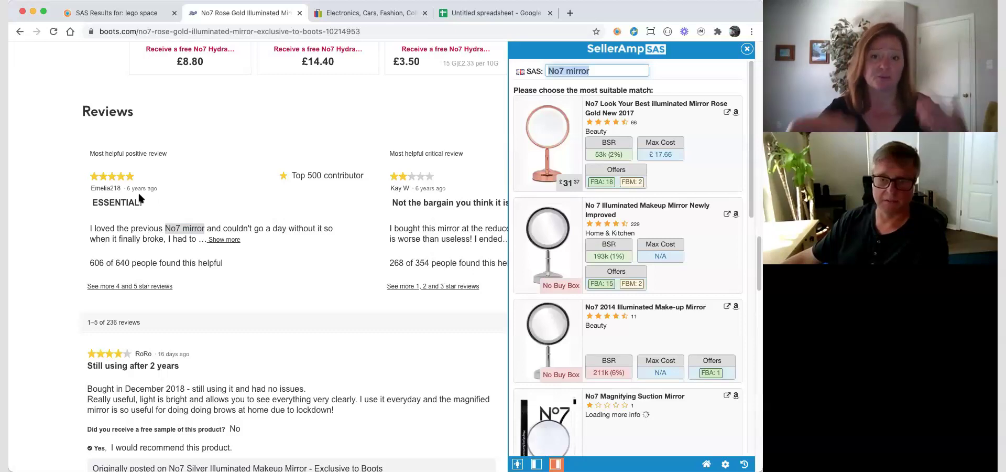
Search SAS for the longer review phrase "I loved the previous No7 mirror"
scroll(113, 193, "down", 3)
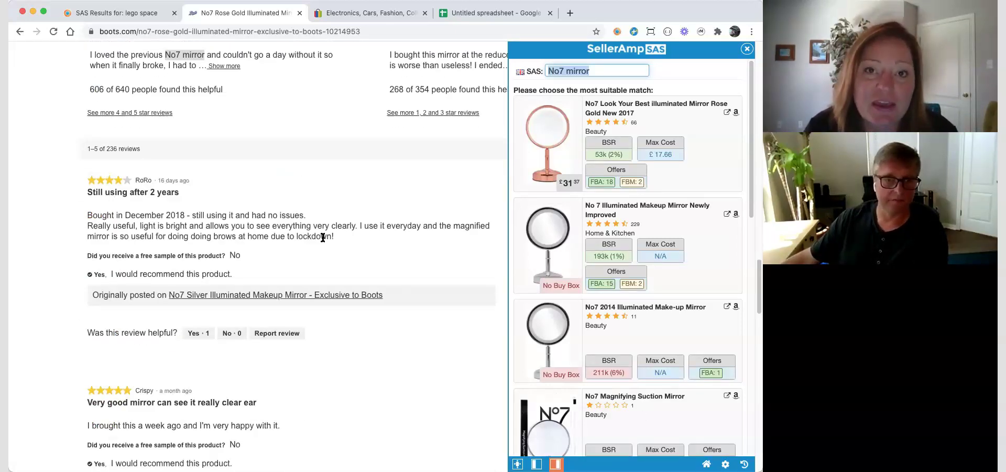
scroll(216, 241, "up", 3)
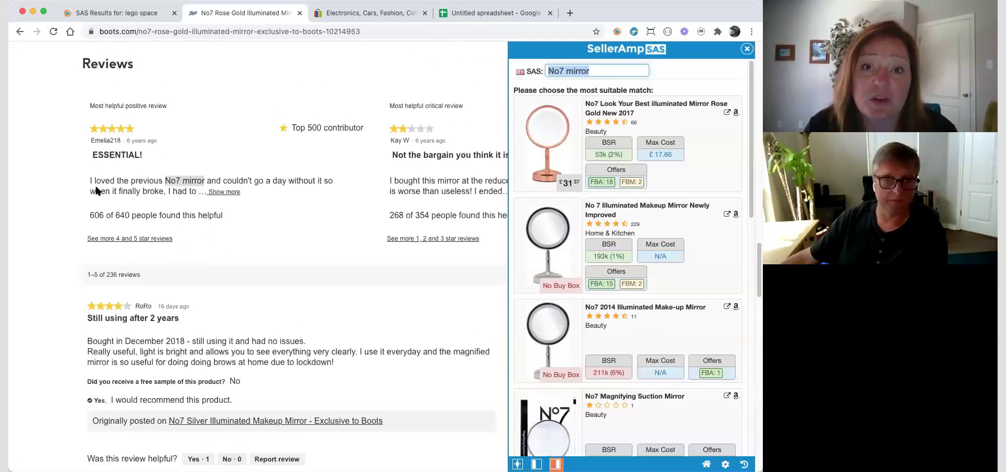
left_click(76, 183)
left_click_drag(90, 179, 207, 179)
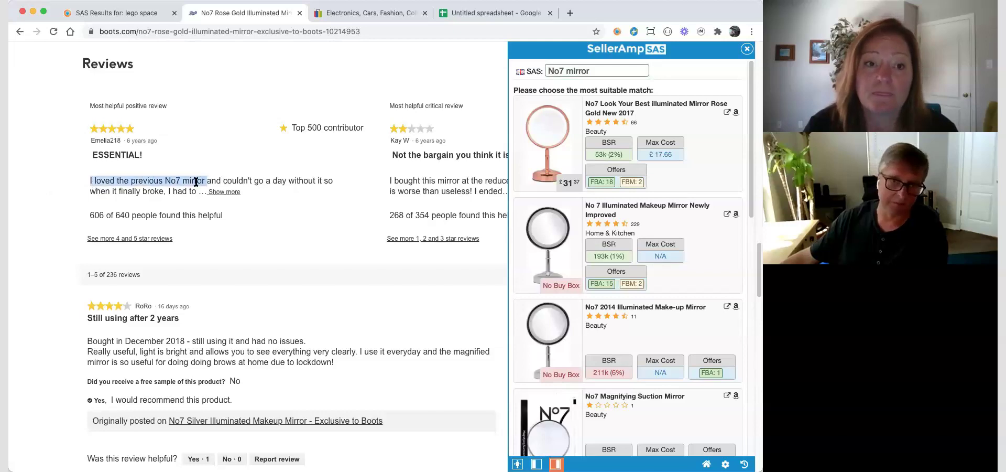
right_click(188, 183)
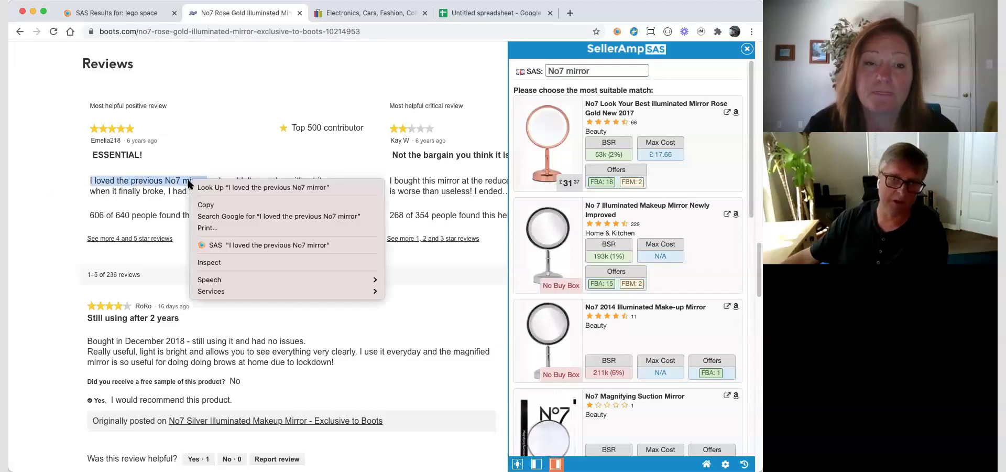
left_click(246, 244)
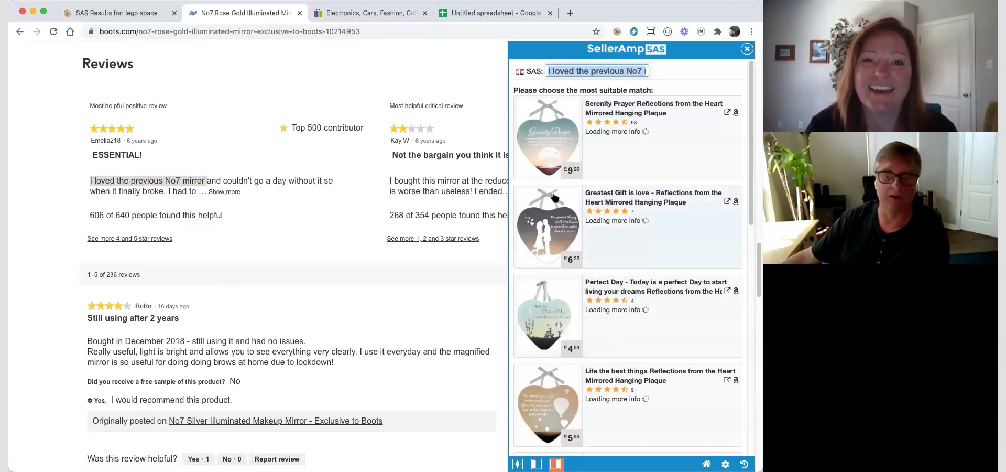
Search the web for smyths and open the Smyths Toys website in place of the Boots page
scroll(555, 198, "down", 10)
scroll(632, 257, "up", 10)
scroll(246, 207, "up", 10)
scroll(245, 209, "up", 15)
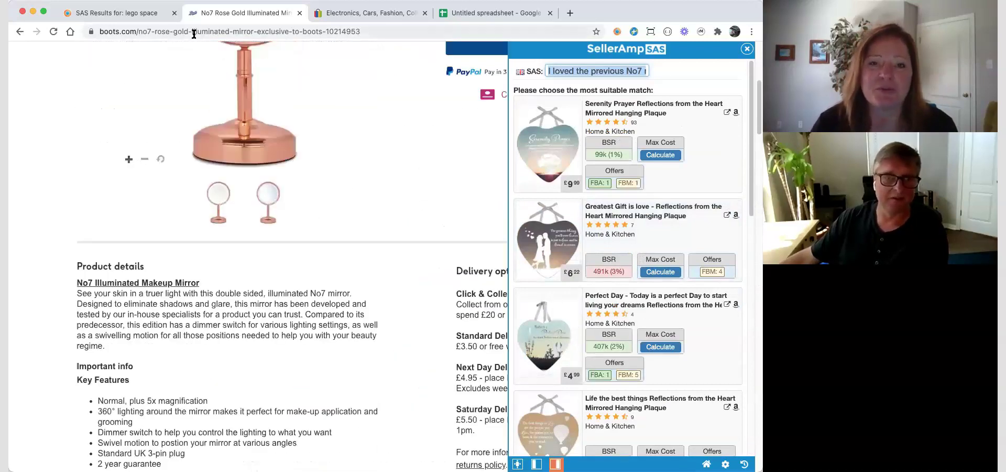
left_click(194, 33)
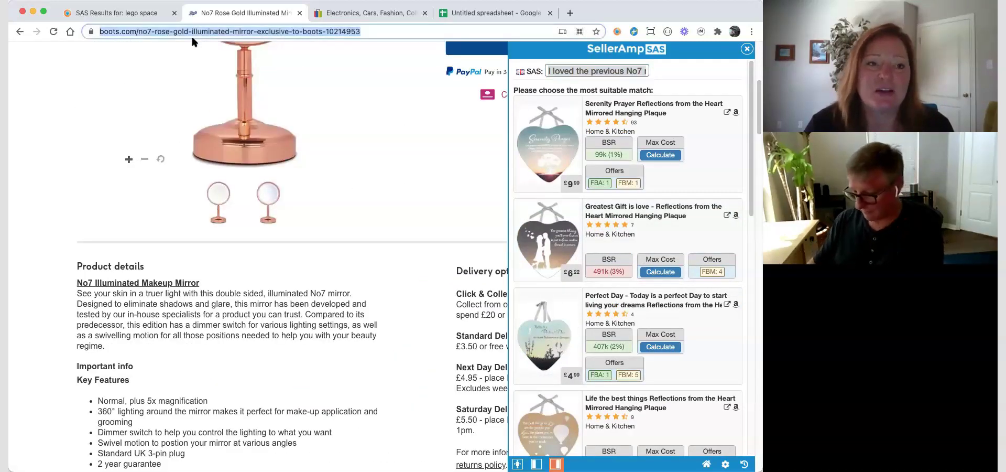
type("smyths")
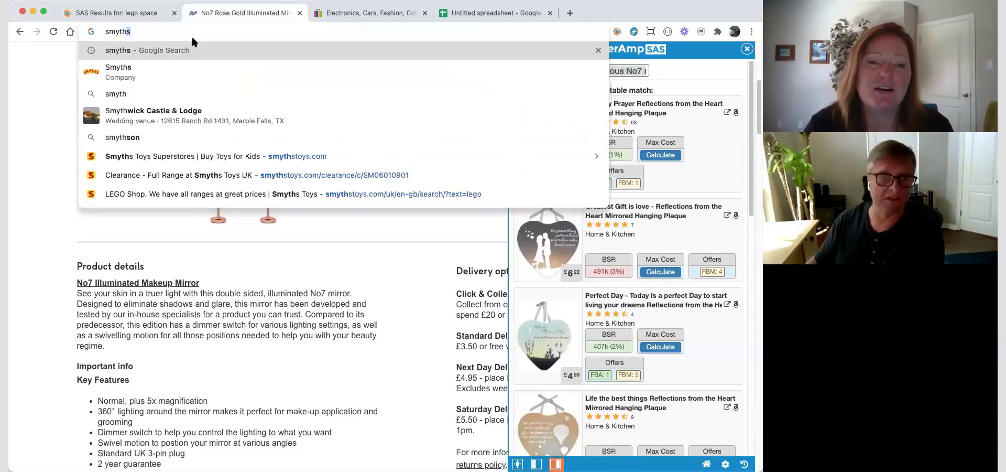
key("Return")
left_click(209, 157)
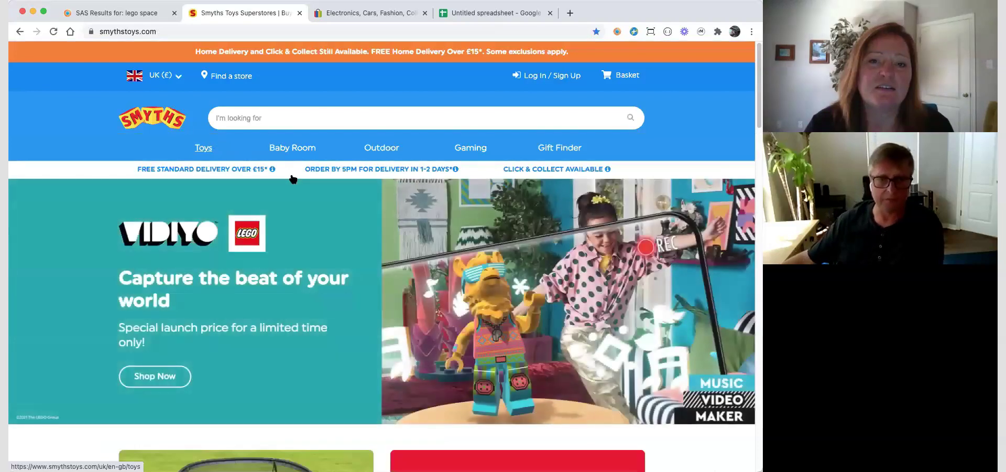
Open the Barbie range from the Fashion & Dolls toy categories
scroll(262, 173, "down", 1)
mouse_move(202, 140)
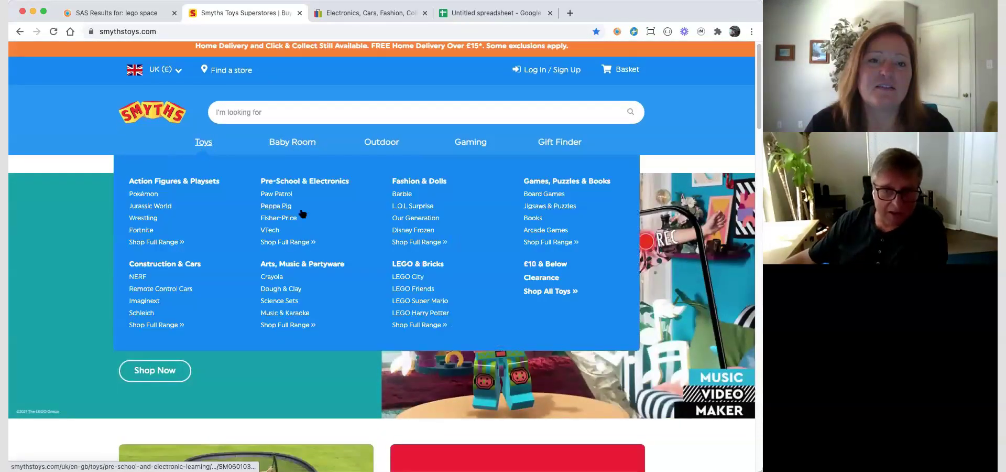
left_click(402, 195)
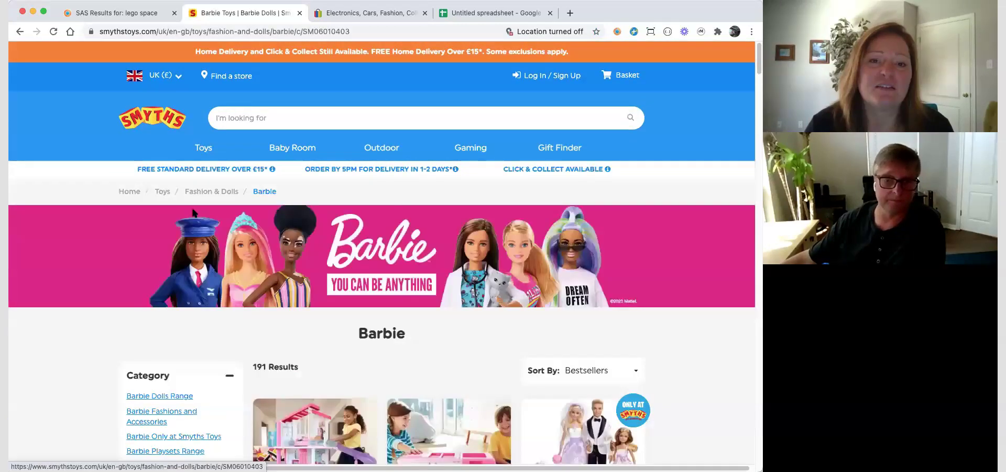
Search SAS for the Barbie 3-in-1 DreamCamper and Accessories using its product listing link
scroll(149, 170, "down", 5)
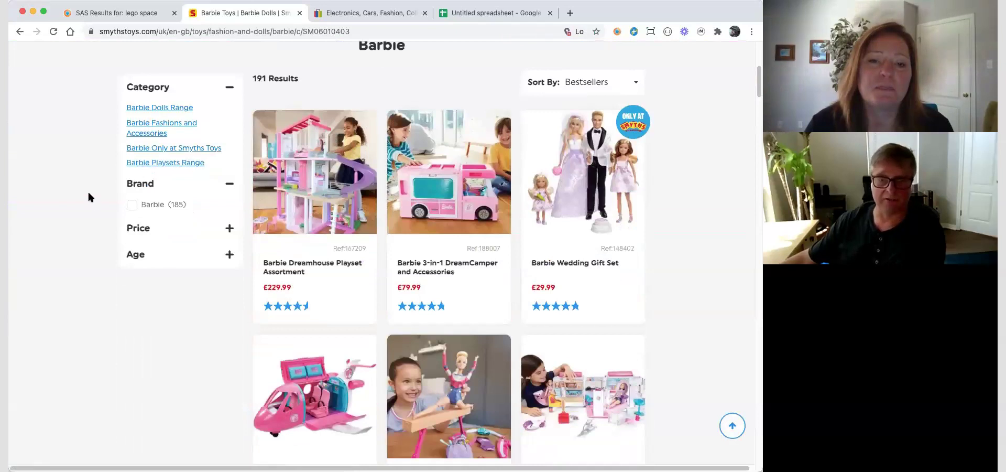
scroll(115, 219, "down", 1)
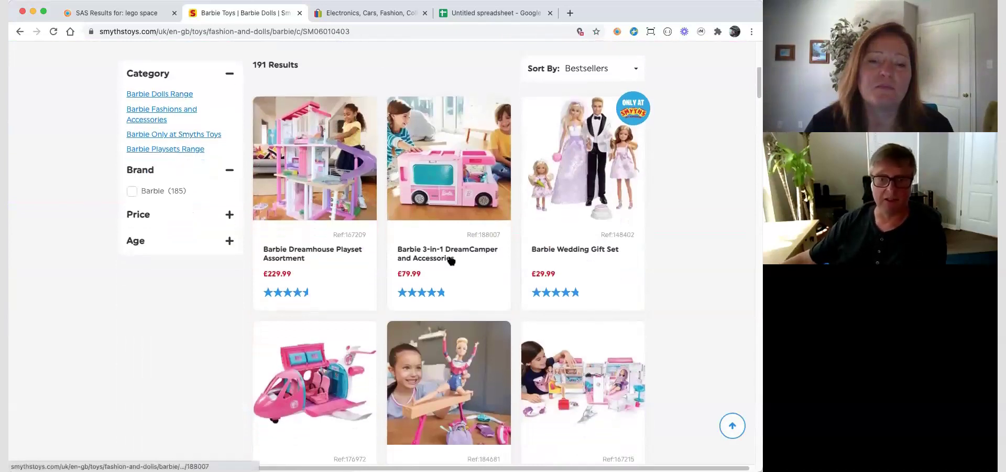
right_click(419, 254)
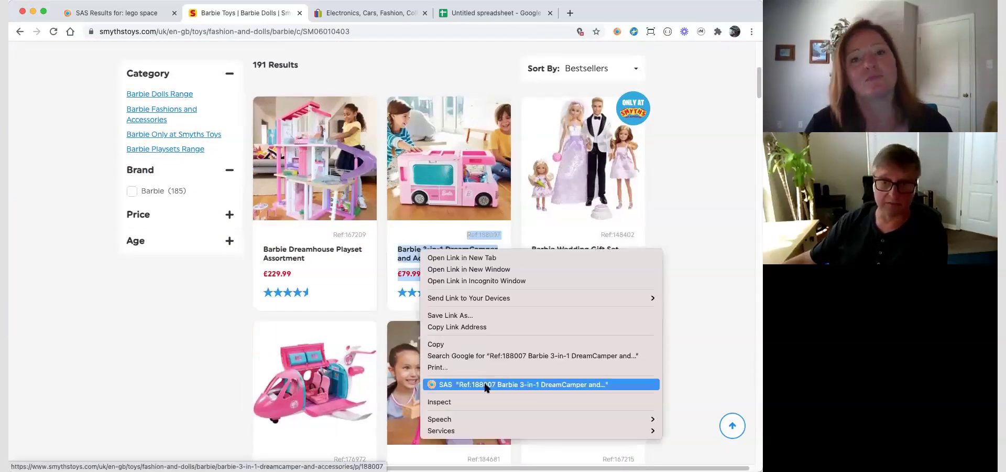
left_click(472, 384)
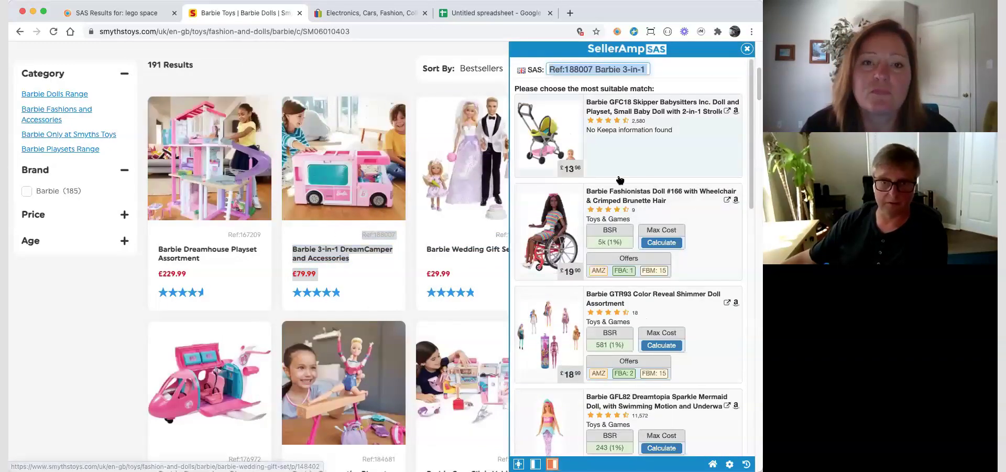
Look through the SAS matches for the DreamCamper and load more results to find the product
scroll(623, 188, "down", 3)
scroll(623, 189, "down", 15)
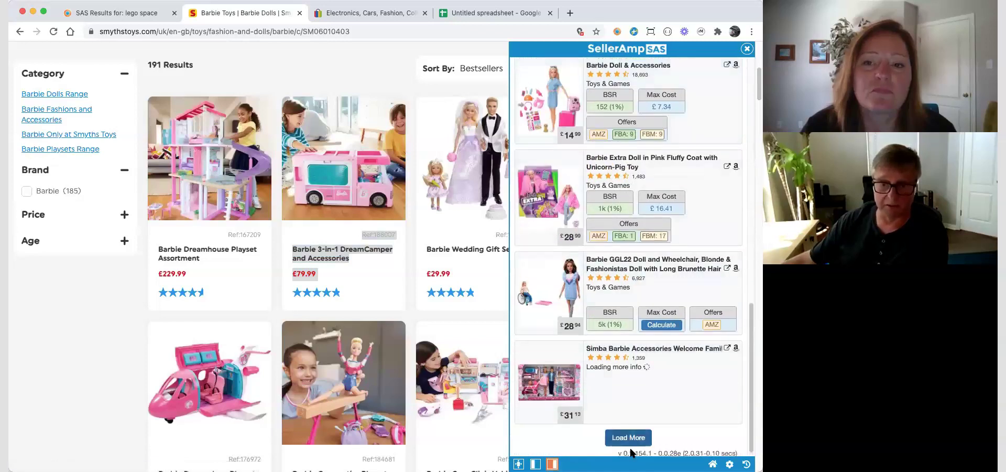
left_click(634, 438)
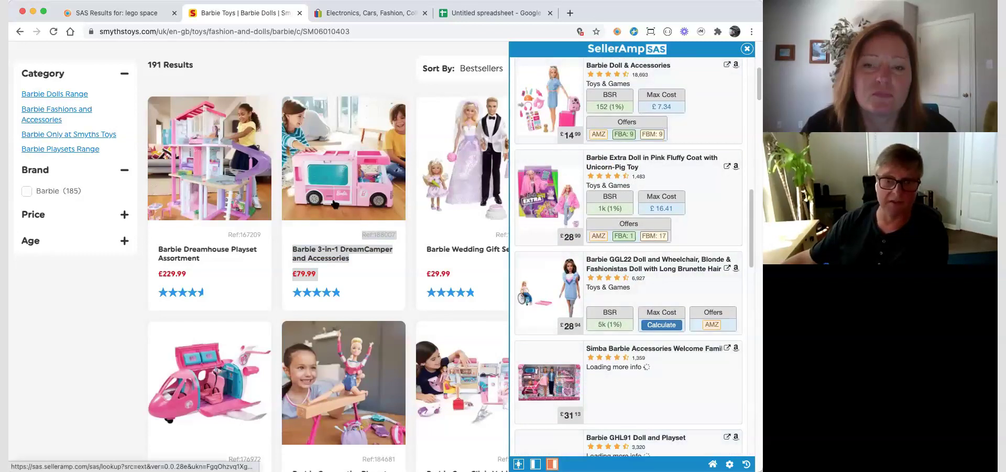
scroll(662, 220, "down", 15)
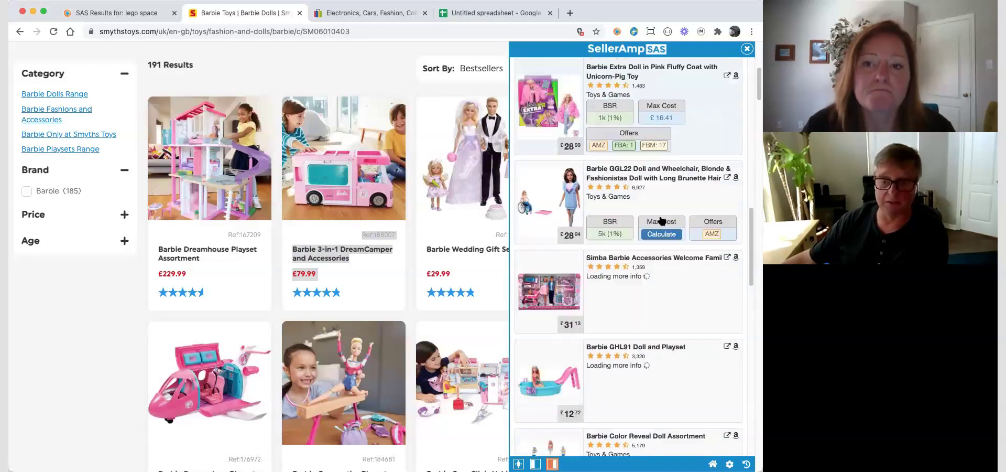
scroll(656, 223, "down", 10)
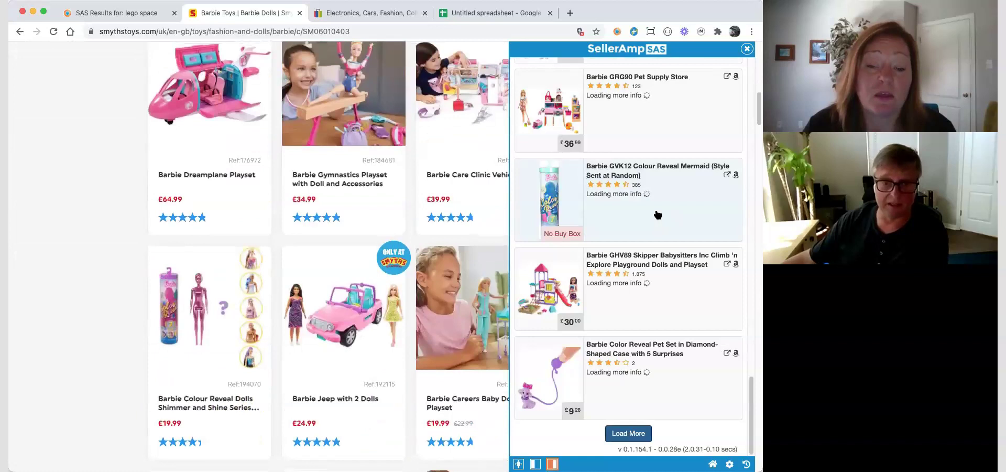
Search SAS for the Barbie Jeep with 2 Dolls and look through the suggested matches
scroll(656, 215, "down", 3)
right_click(324, 327)
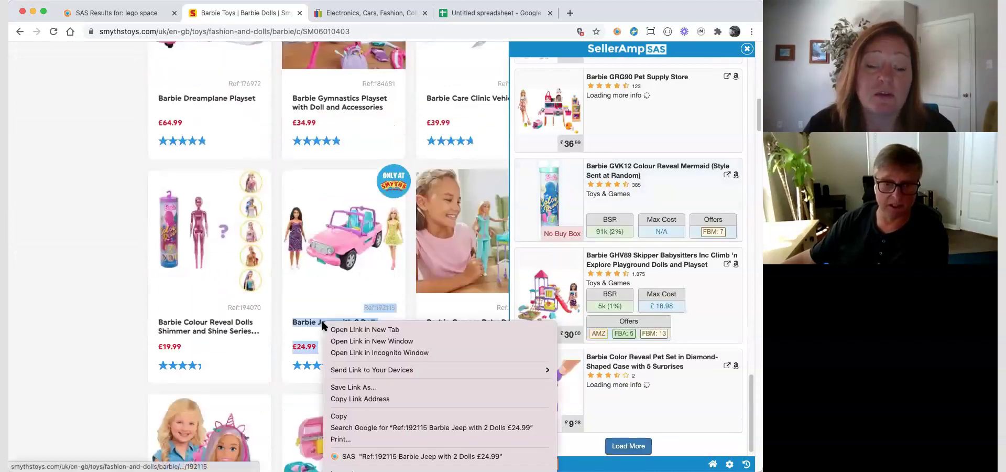
left_click(383, 456)
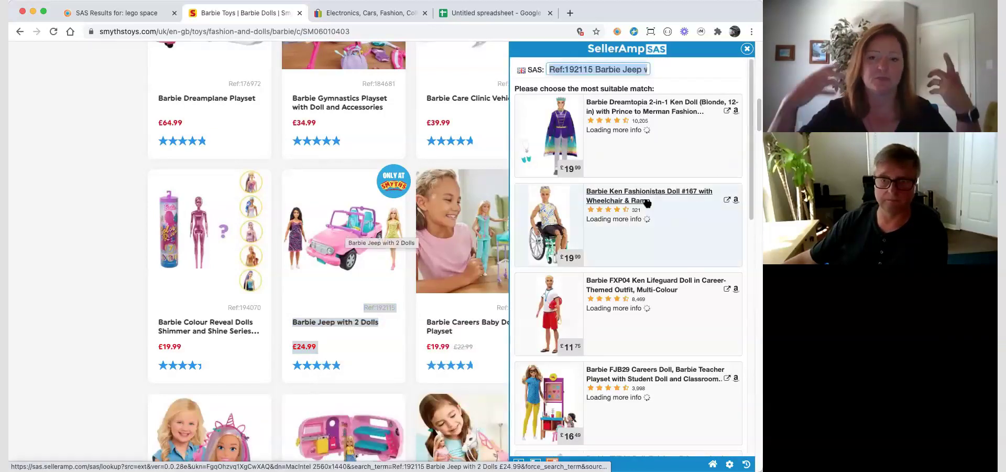
scroll(640, 220, "down", 5)
scroll(637, 221, "down", 4)
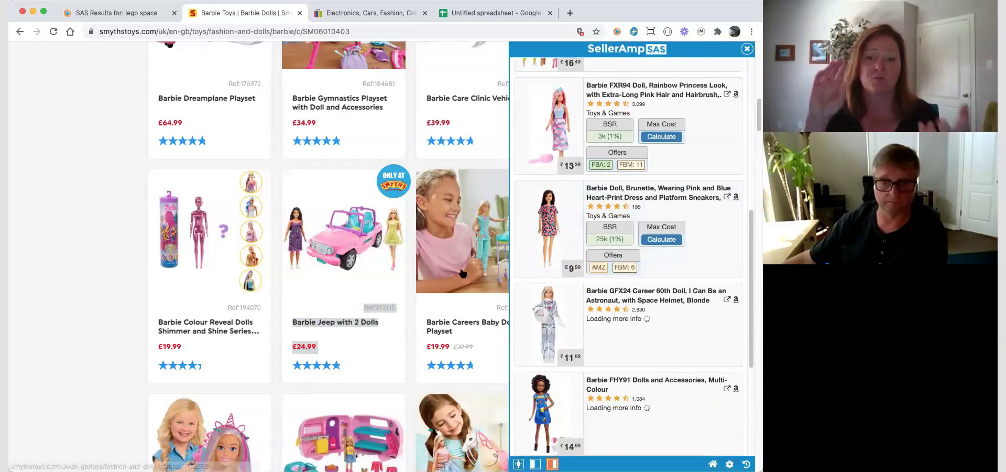
Search SAS for the Barbie Fresh n Fun Food Truck Playset from the Barbie listing
scroll(472, 273, "down", 5)
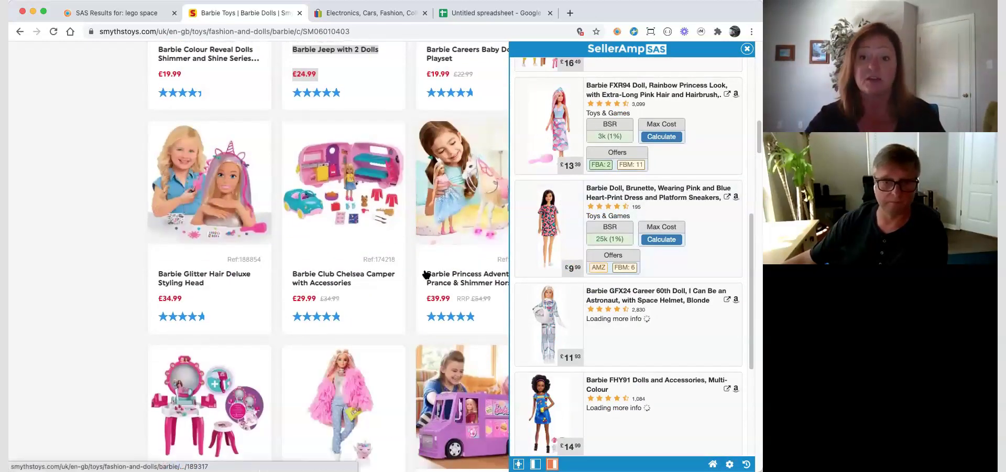
scroll(426, 274, "down", 3)
right_click(466, 364)
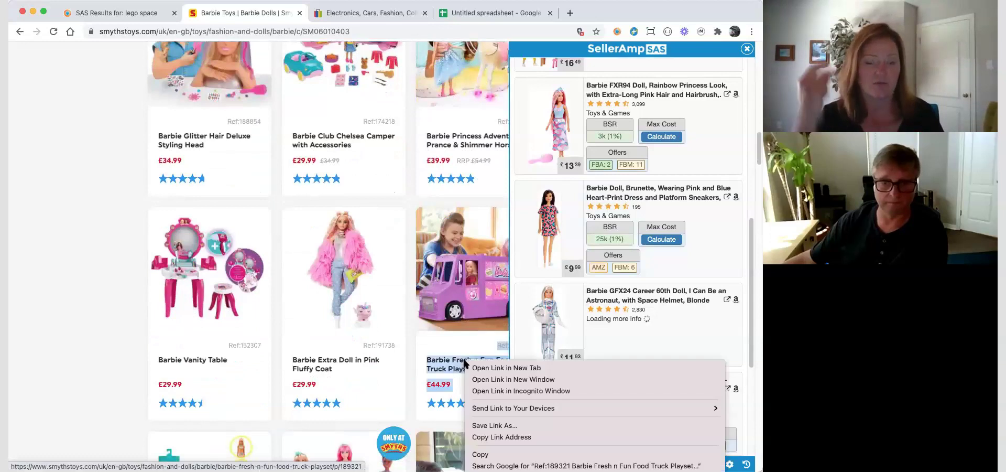
left_click_drag(466, 364, 444, 365)
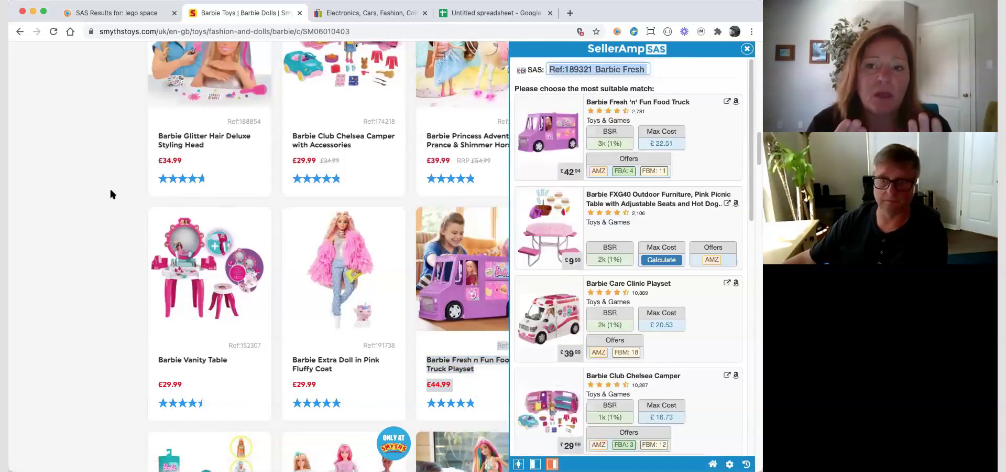
scroll(115, 196, "down", 1)
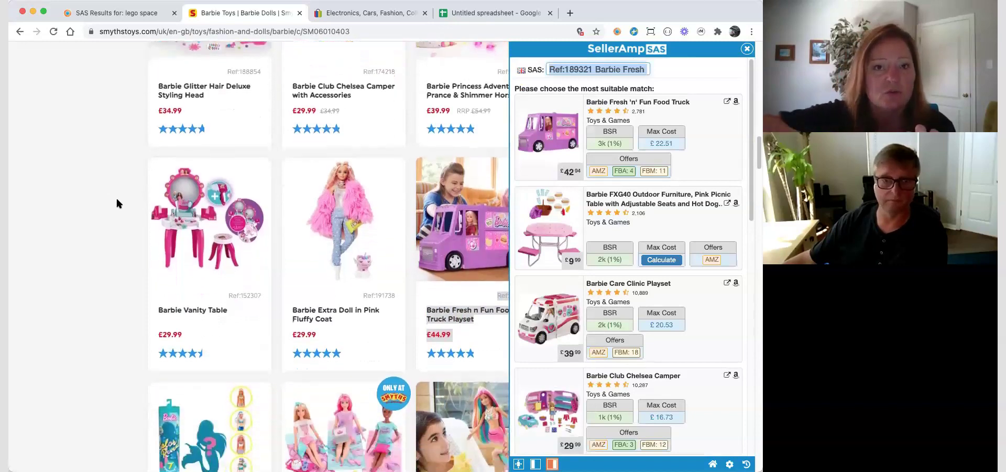
Search SAS for the Barbie Vanity Table using its highlighted reference, title and price text from the Smyths listing
scroll(117, 200, "down", 3)
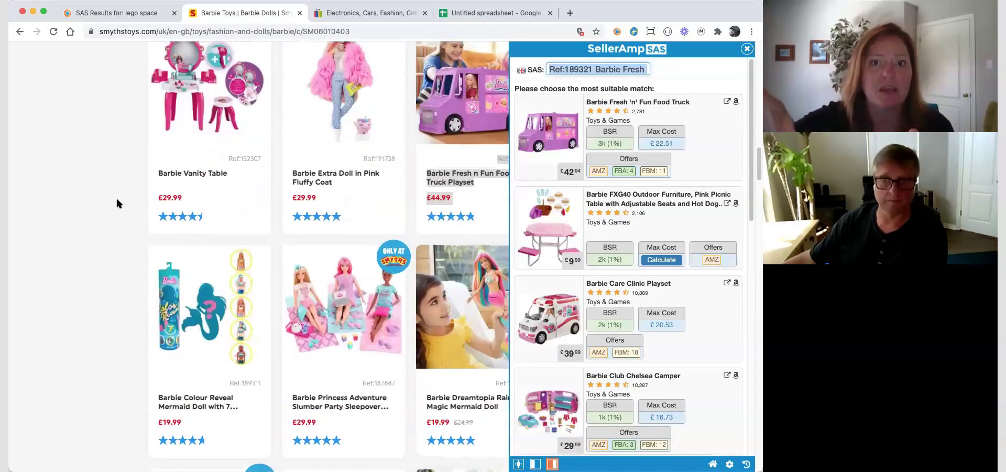
right_click(174, 175)
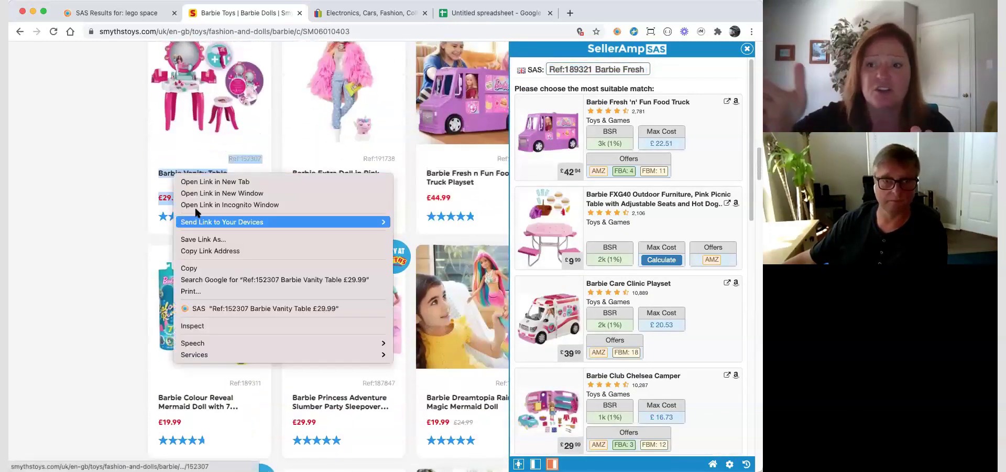
left_click(259, 309)
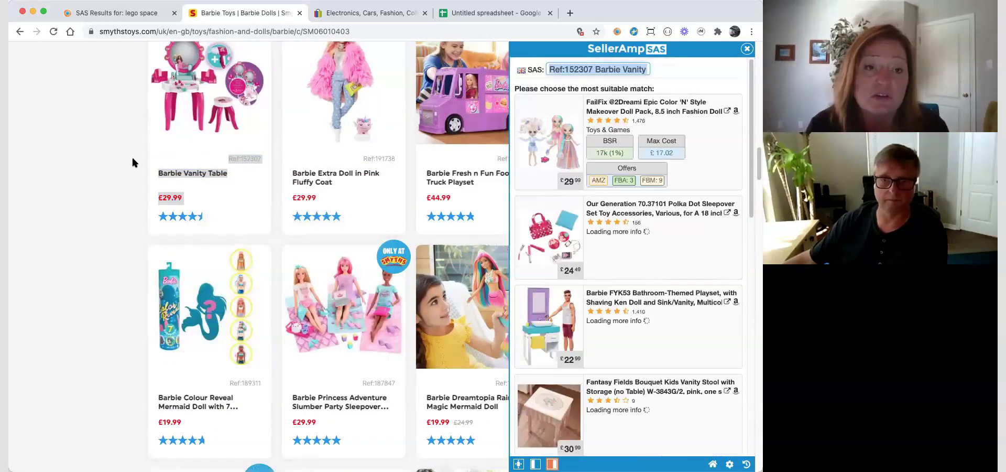
Search SAS for the Barbie Club Chelsea Carnival Playset using its highlighted listing text and look through the suggested matches
scroll(132, 162, "down", 6)
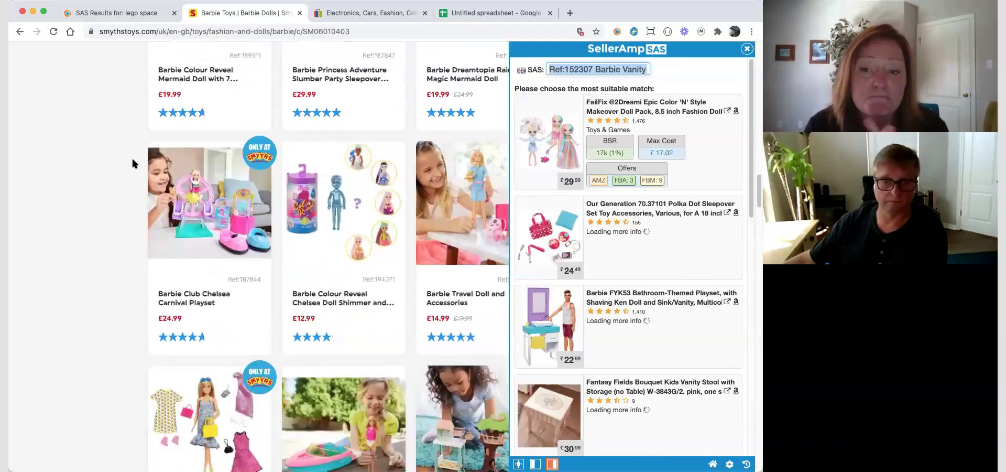
left_click_drag(247, 266, 195, 307)
right_click(194, 304)
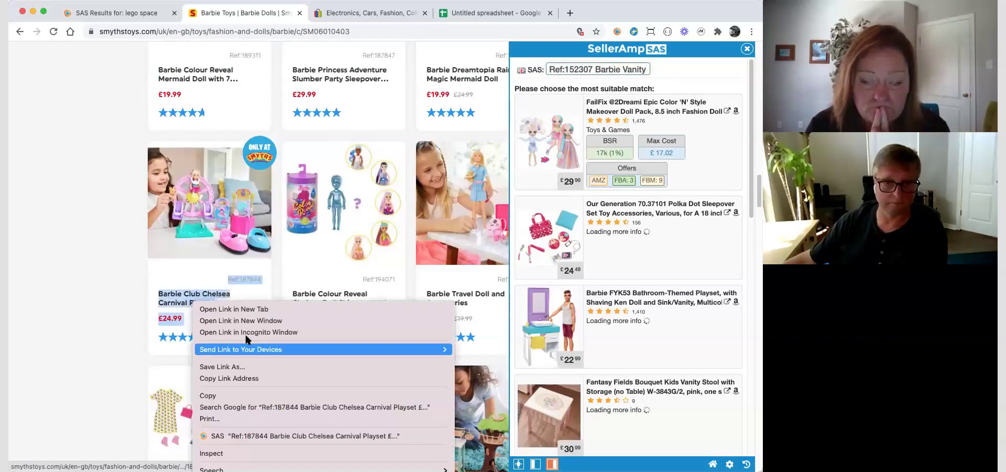
left_click(297, 436)
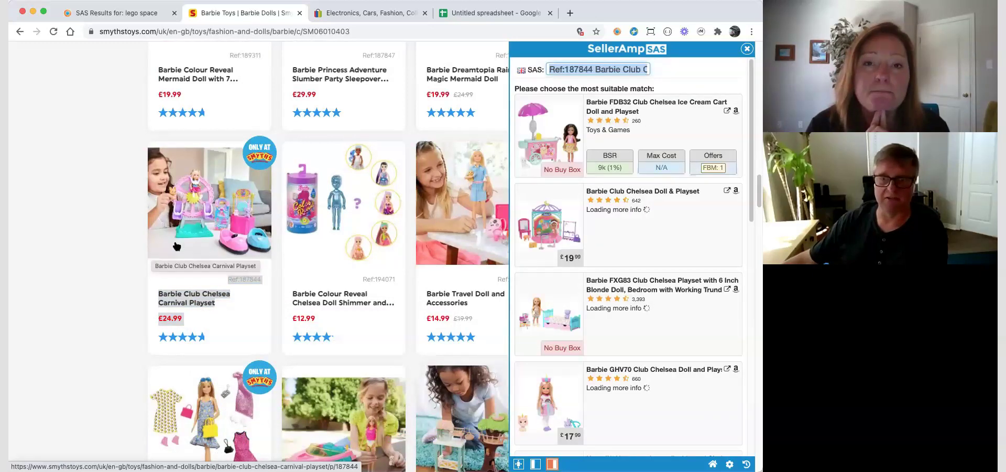
scroll(668, 289, "down", 3)
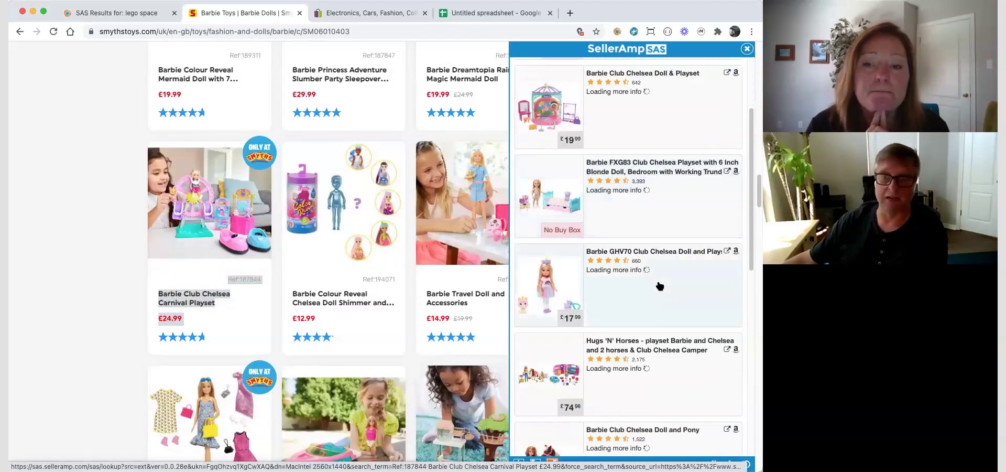
scroll(669, 289, "down", 5)
Search SAS for the Barbie doll and scooter set using its highlighted Smyths listing text
scroll(267, 306, "down", 7)
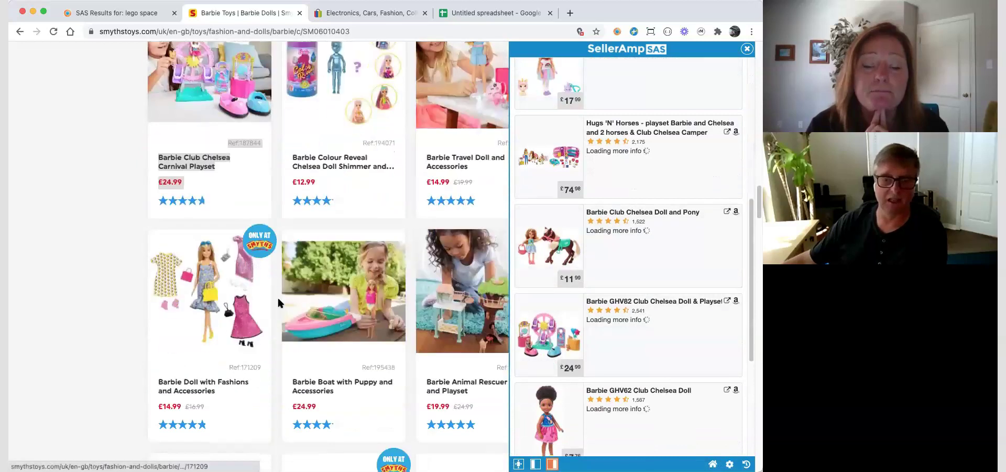
left_click_drag(438, 350, 443, 386)
right_click(442, 362)
left_click(507, 454)
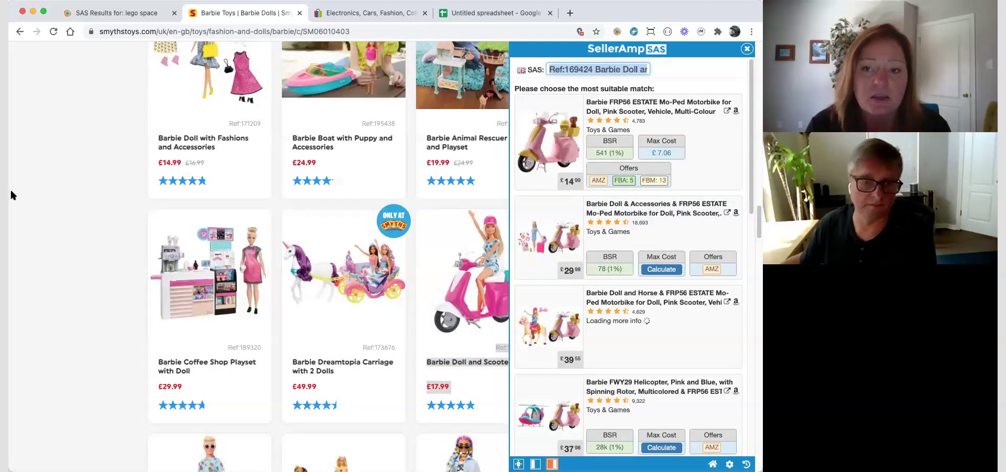
Review the seller offers and price details in SAS for the Barbie Glitter Hair Deluxe Styling Head
scroll(134, 190, "down", 3)
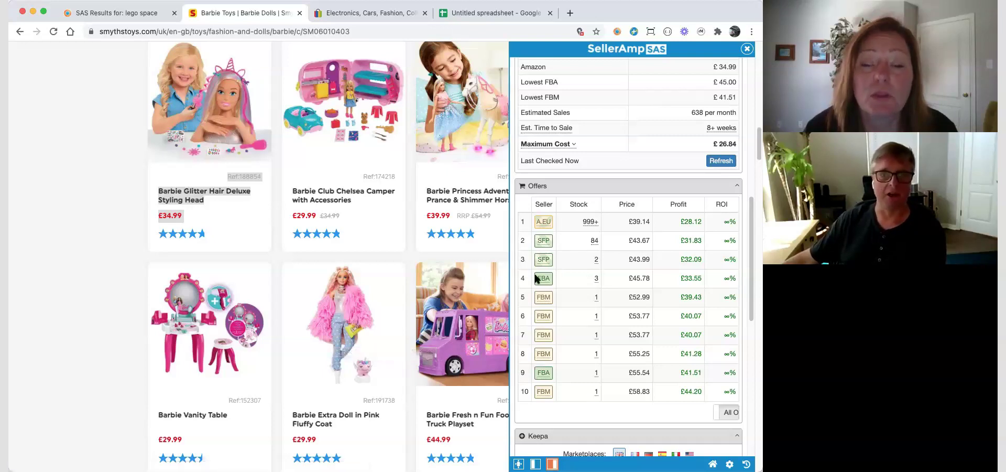
scroll(404, 257, "up", 5)
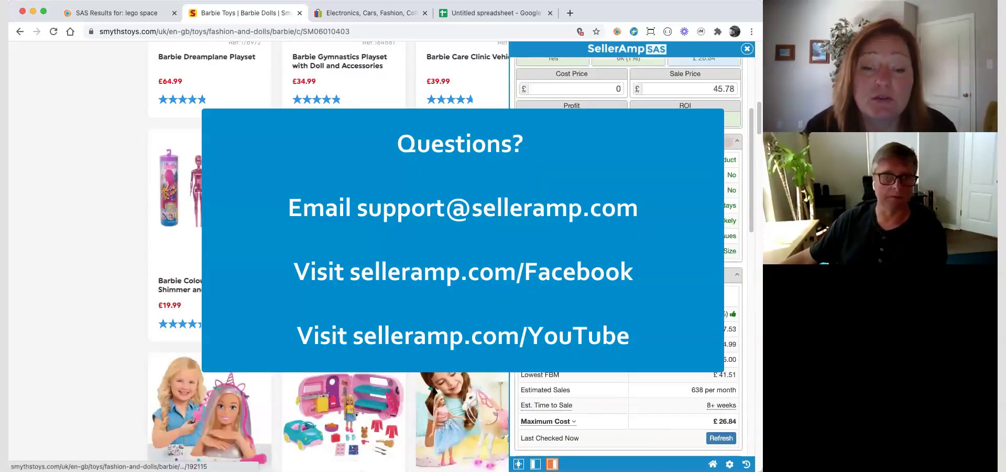
scroll(367, 236, "up", 7)
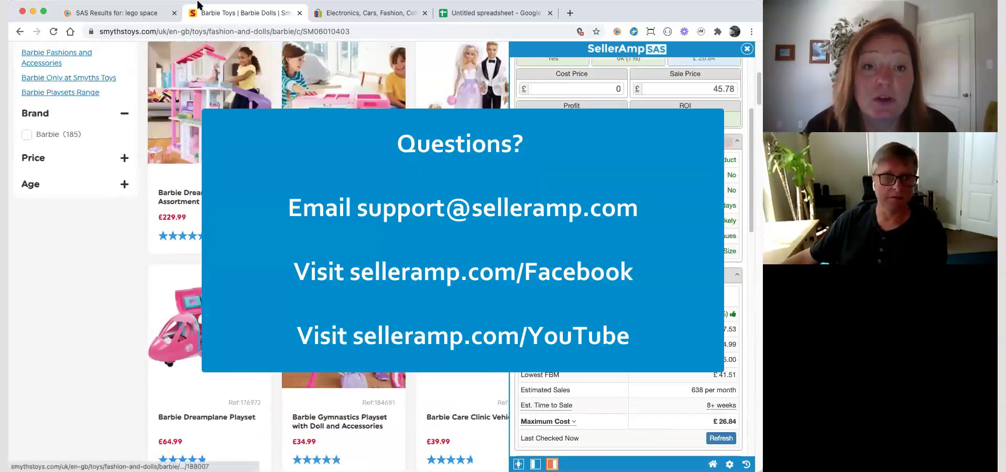
Switch to the Google Sheets spreadsheet and copy the "Mandalorian Lego Set" keyword from cell A3
left_click(143, 13)
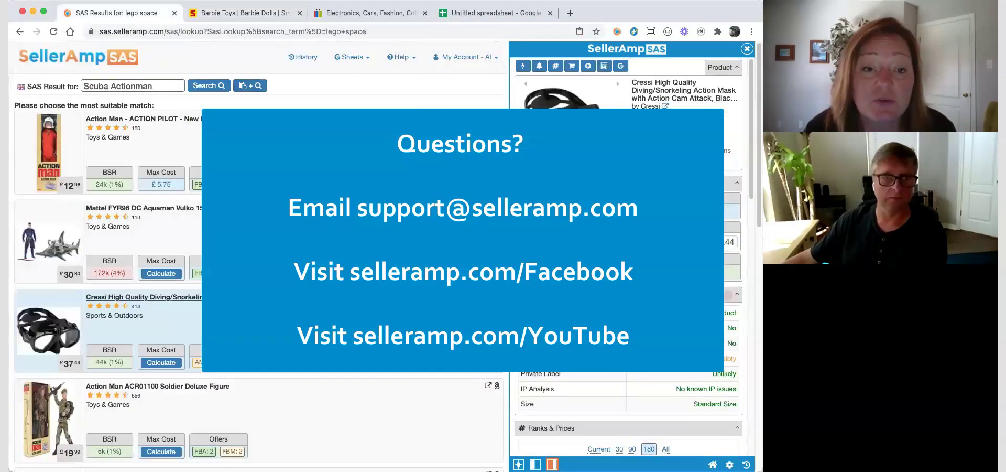
left_click(487, 13)
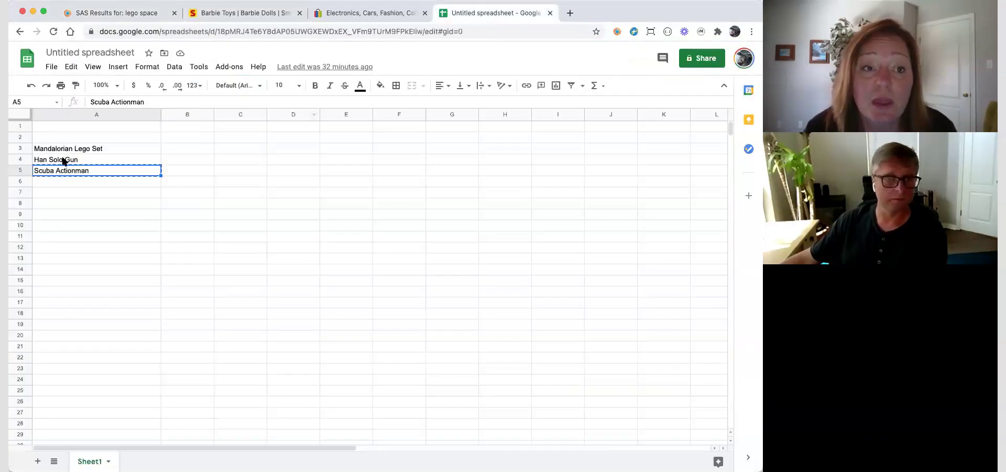
left_click(94, 150)
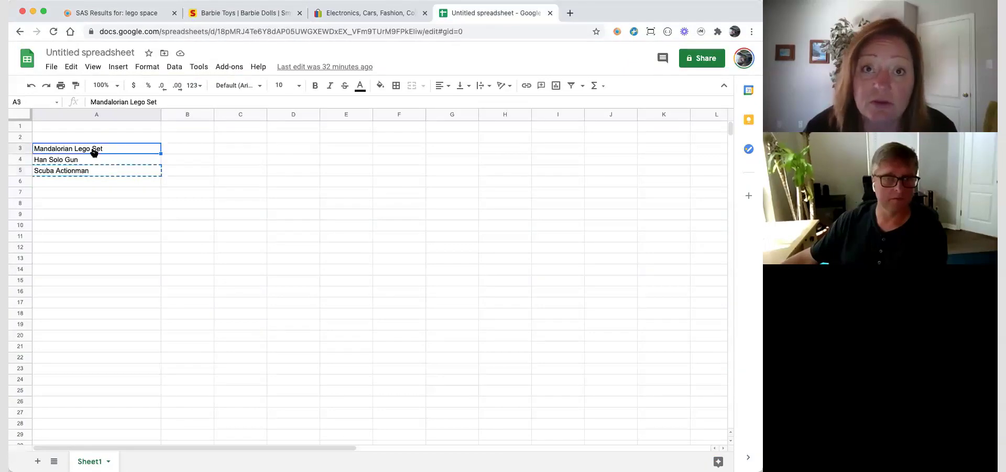
right_click(95, 150)
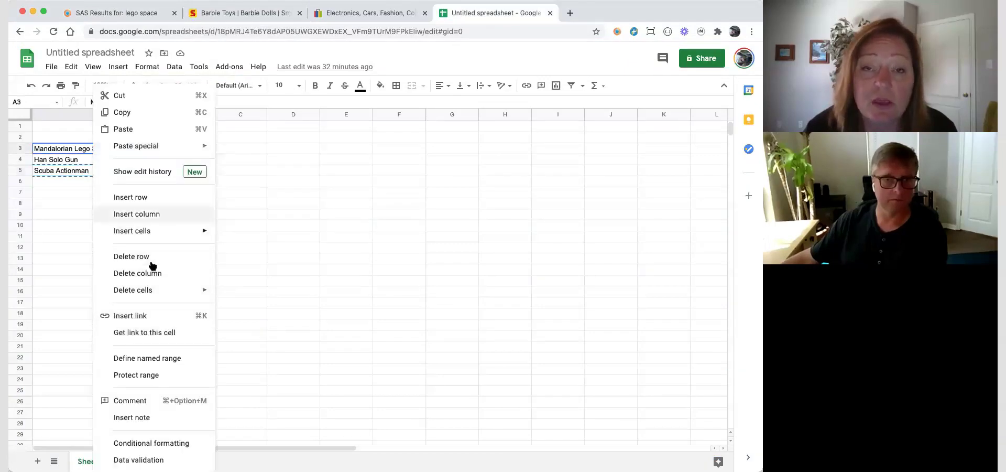
left_click(140, 112)
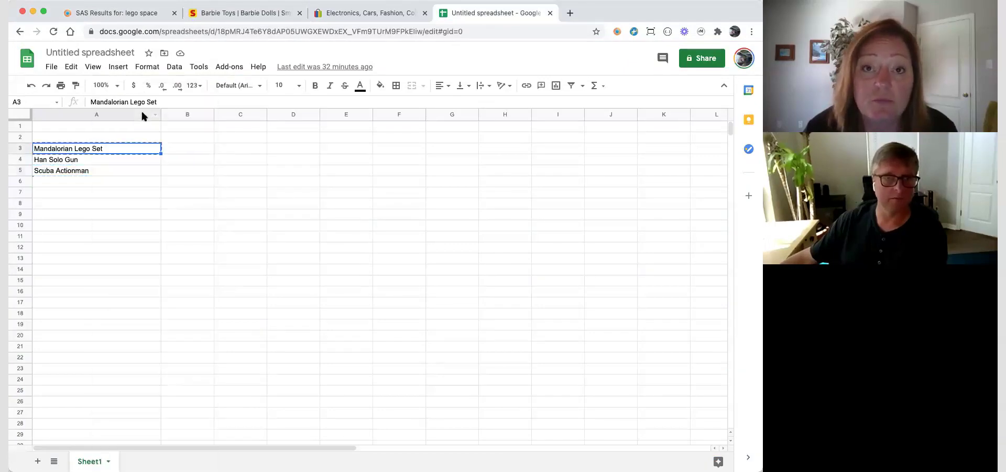
Switch back to the SAS results page, search with the copied keyword "Mandalorian Lego Set" and look through the matches
left_click(118, 15)
left_click(247, 86)
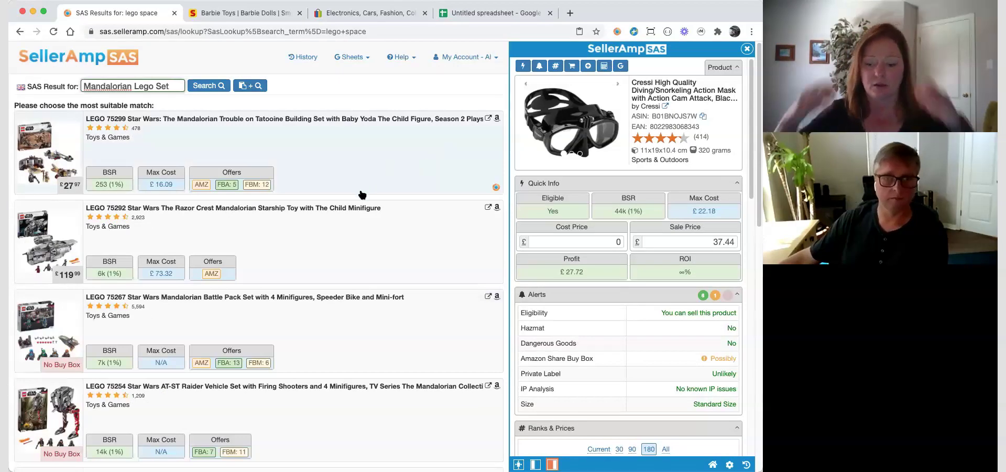
scroll(362, 194, "down", 3)
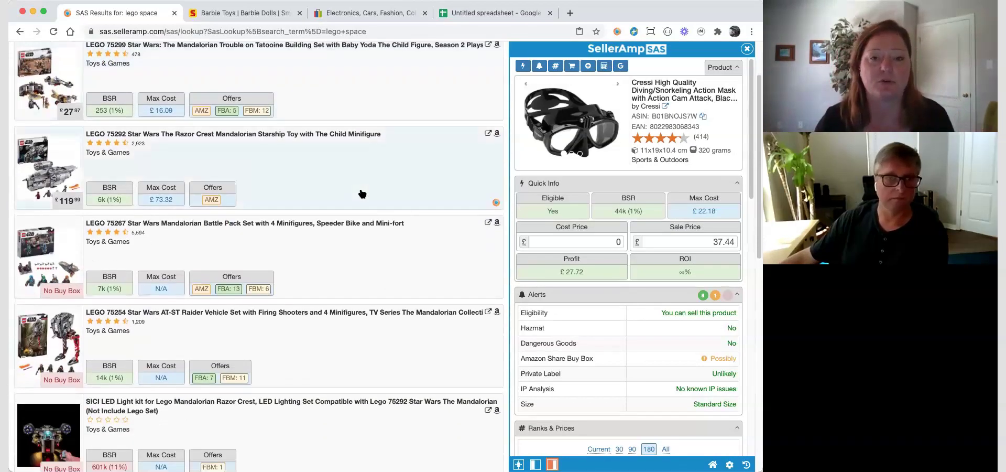
scroll(362, 194, "down", 5)
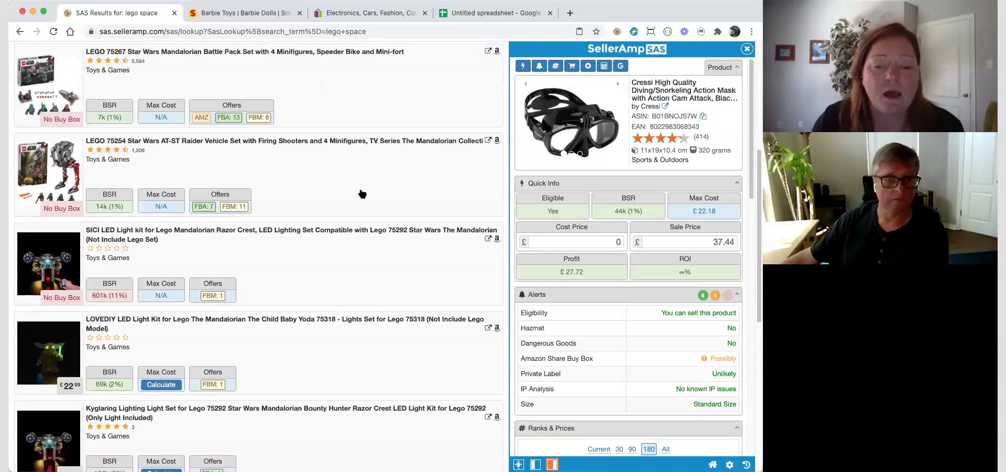
scroll(352, 265, "down", 1)
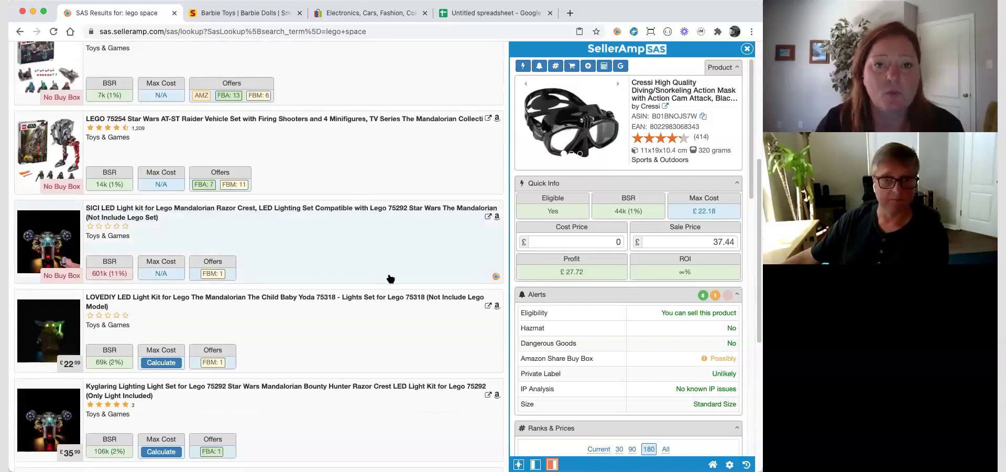
scroll(390, 278, "up", 8)
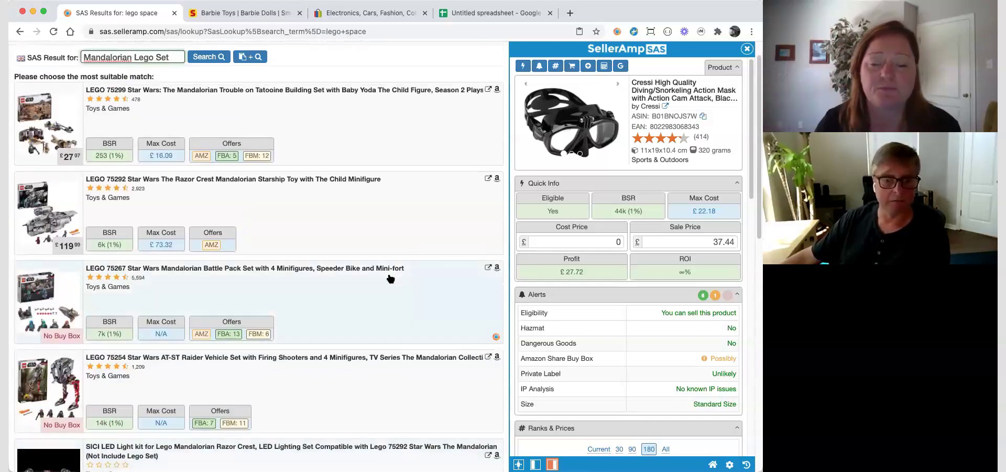